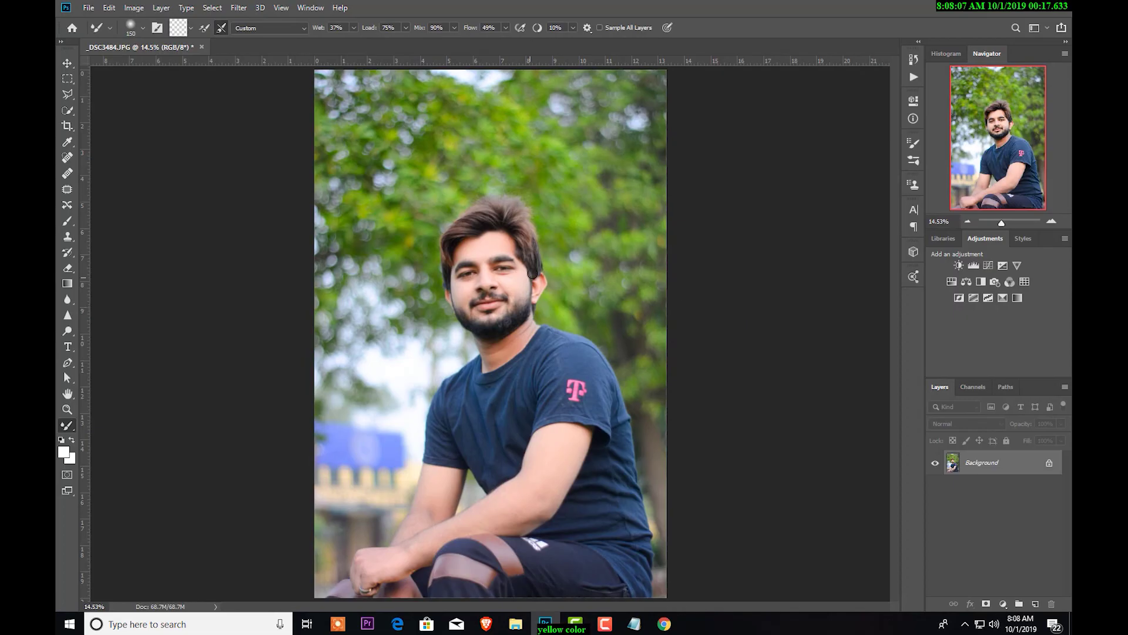
Zoom in on the man's face, fit the photo back to the window, and open the Filter menu
left_click(68, 63)
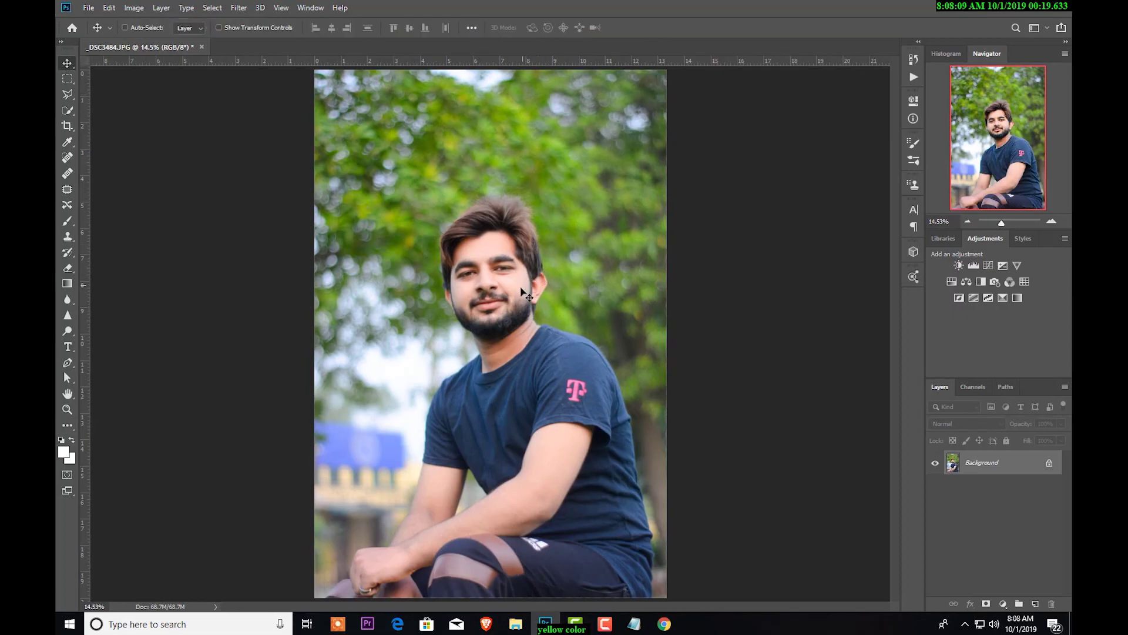
key("z")
left_click_drag(511, 306, 545, 336)
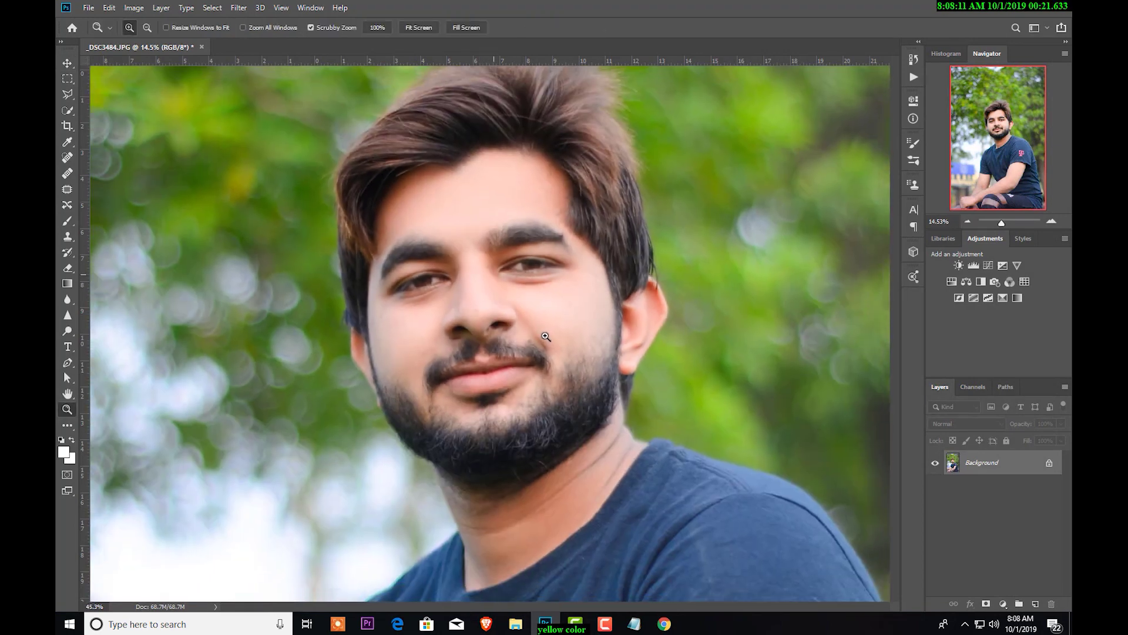
key("ctrl+0")
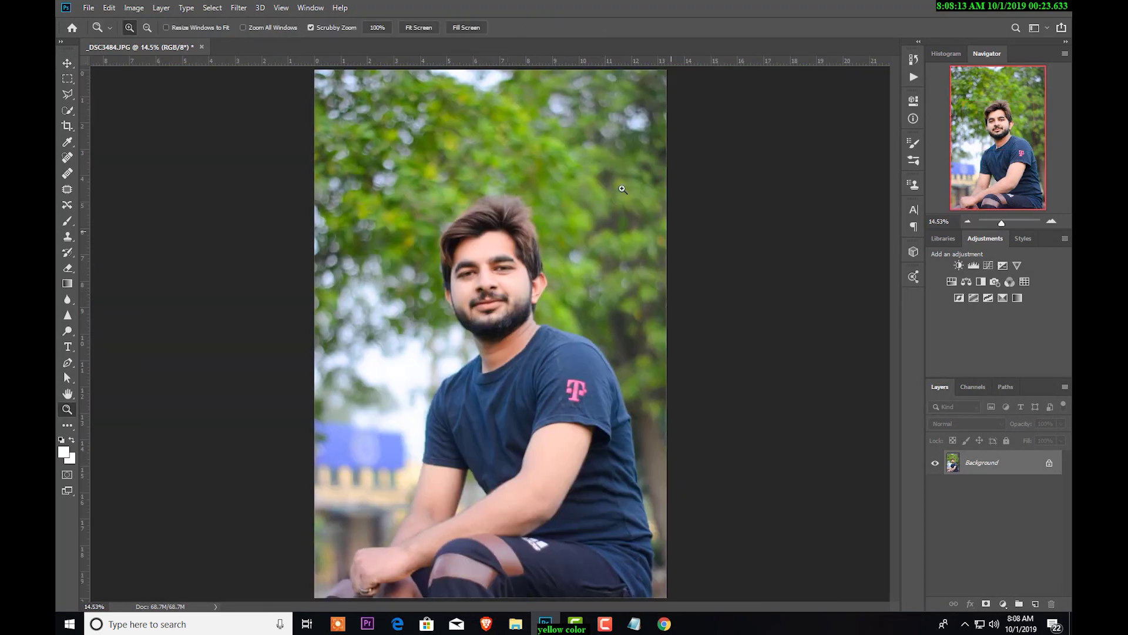
left_click(238, 8)
mouse_move(245, 144)
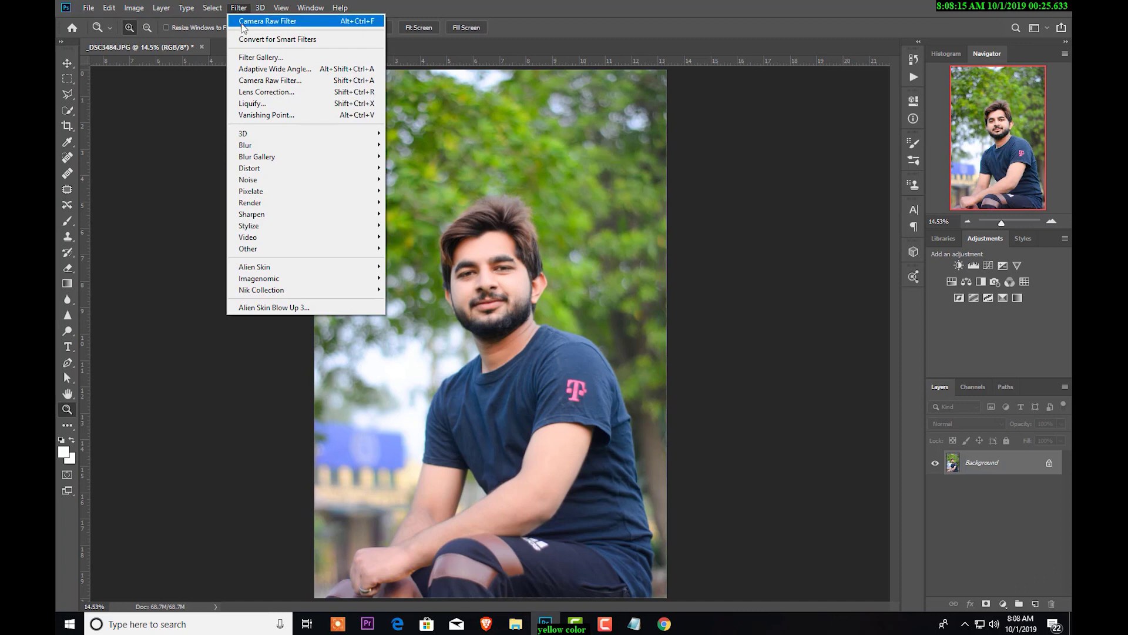
In Camera Raw HSL, set Greens hue -100, raise Yellows, Greens, Aquas and Blues saturation, and apply
left_click(261, 80)
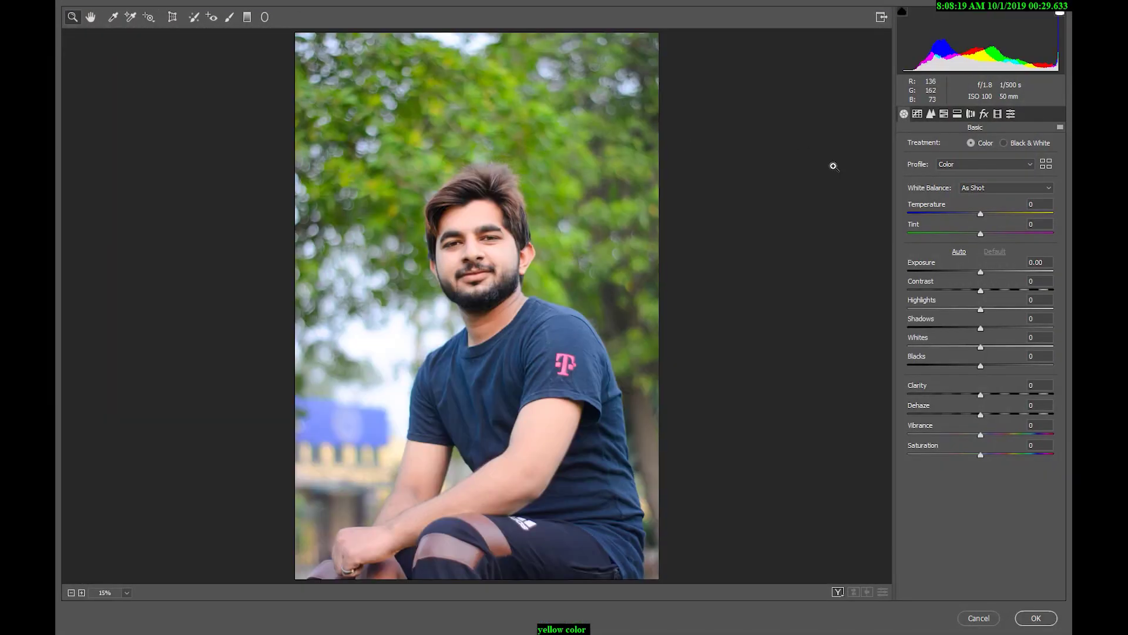
left_click(958, 113)
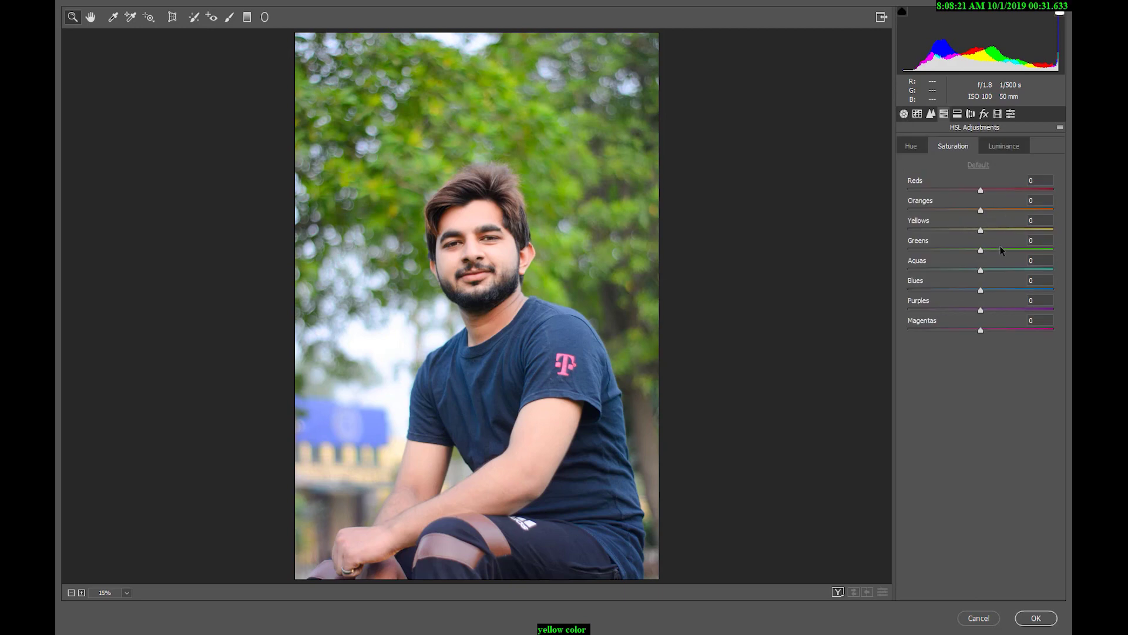
left_click(910, 146)
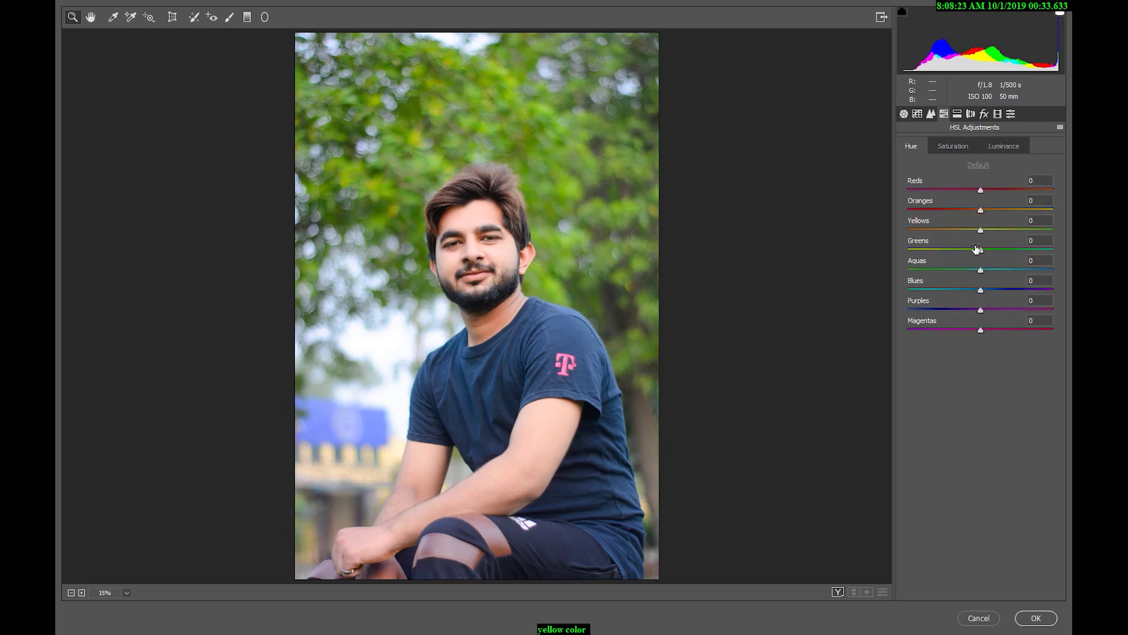
left_click_drag(973, 251, 895, 248)
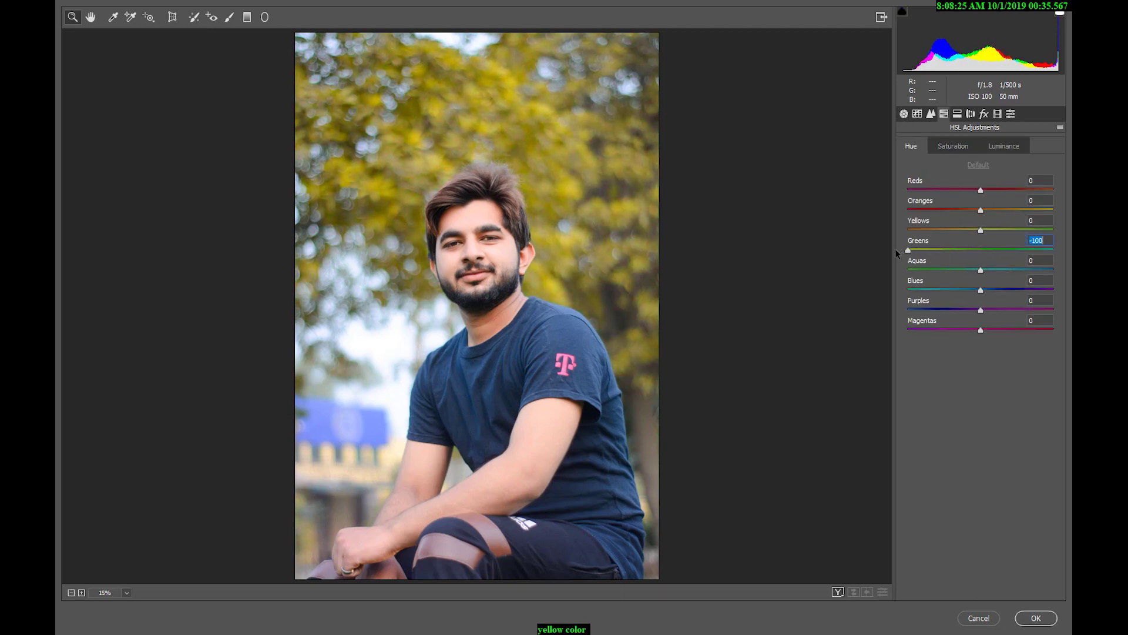
left_click(953, 146)
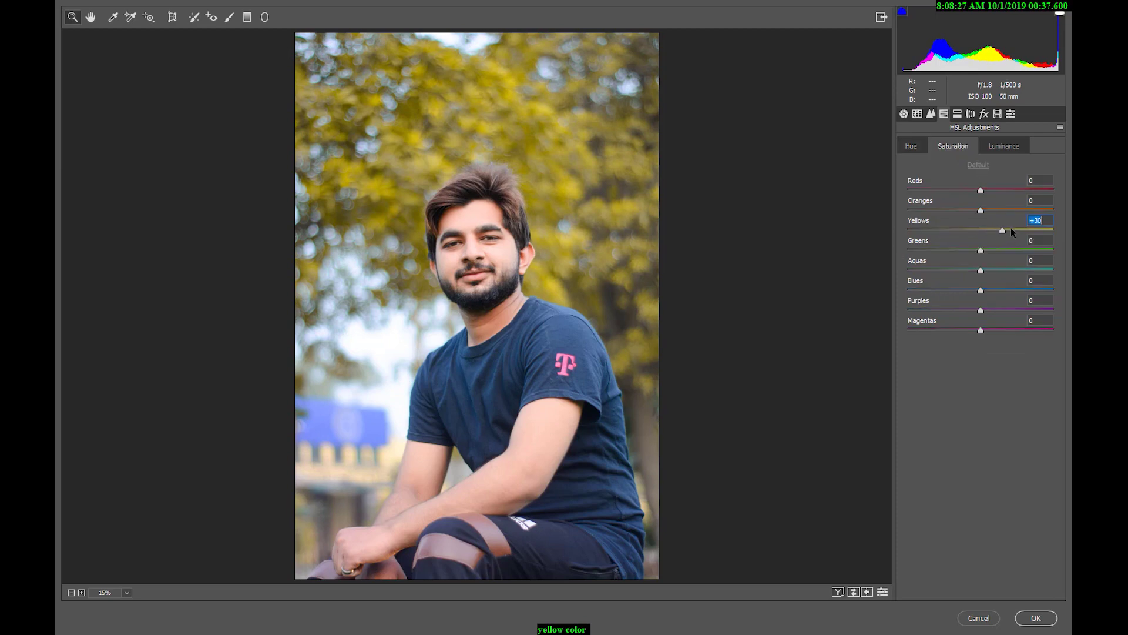
mouse_move(989, 249)
left_mouse_down()
mouse_move(1005, 248)
mouse_move(1001, 290)
left_mouse_up()
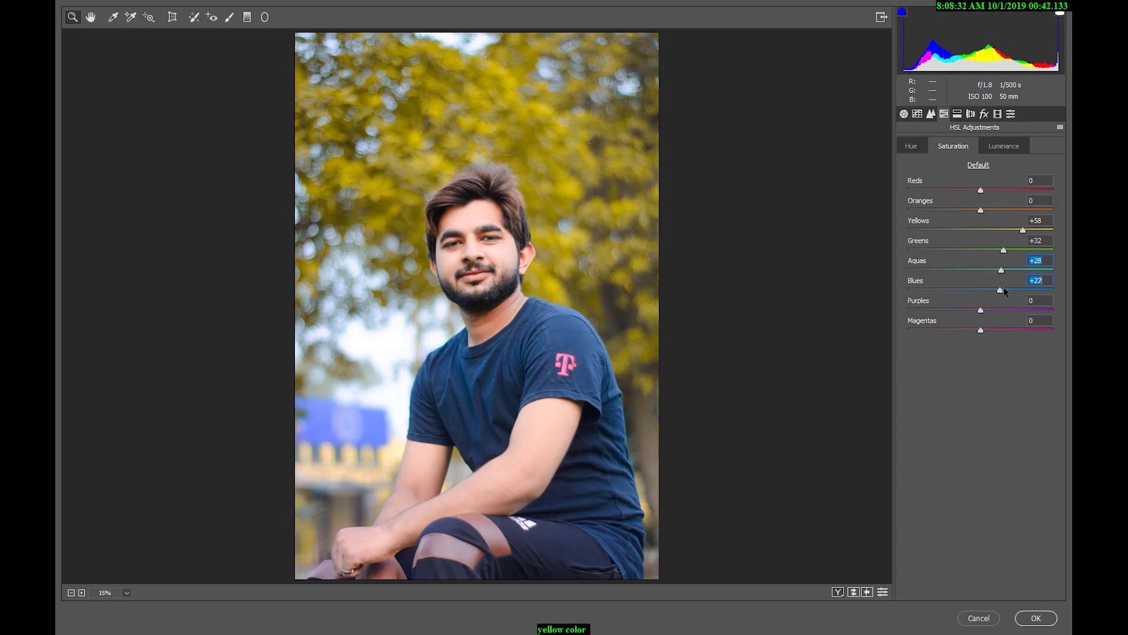
left_click(1036, 617)
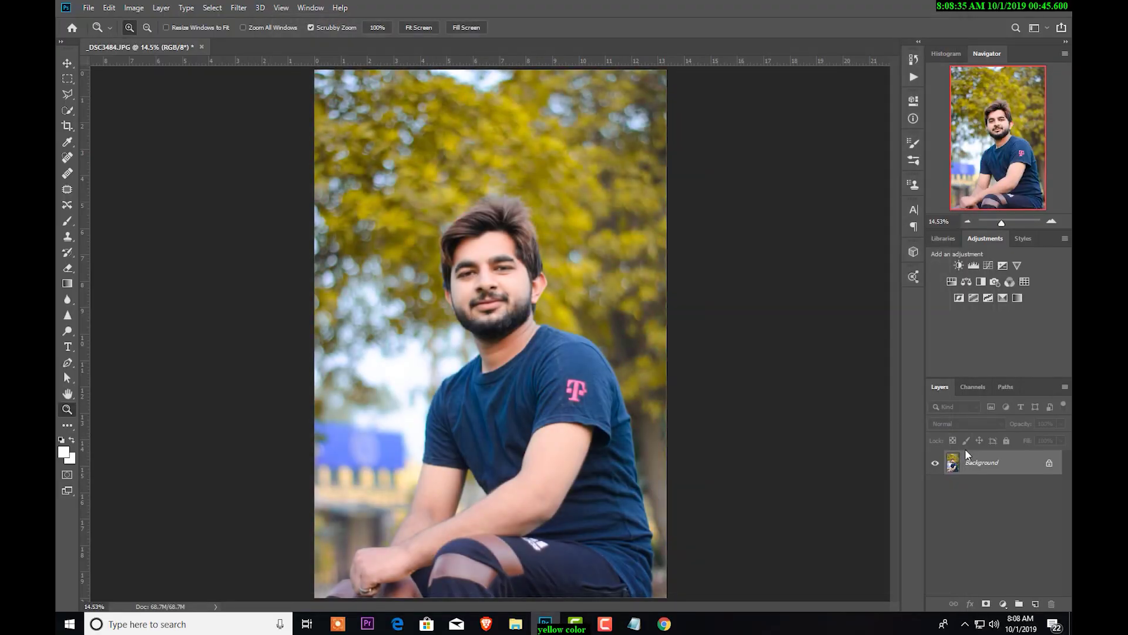
Add a Selective Color layer with Yellows set to Cyan -76, Magenta +32, Yellow -16, Black +1
left_click(1002, 600)
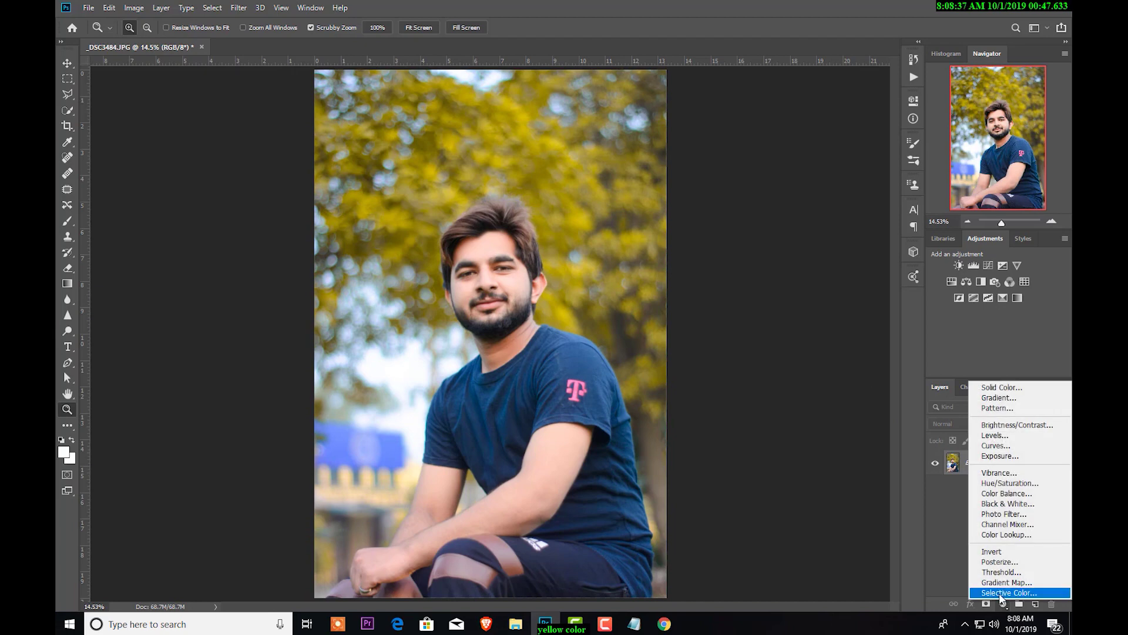
left_click(1002, 592)
left_click(805, 151)
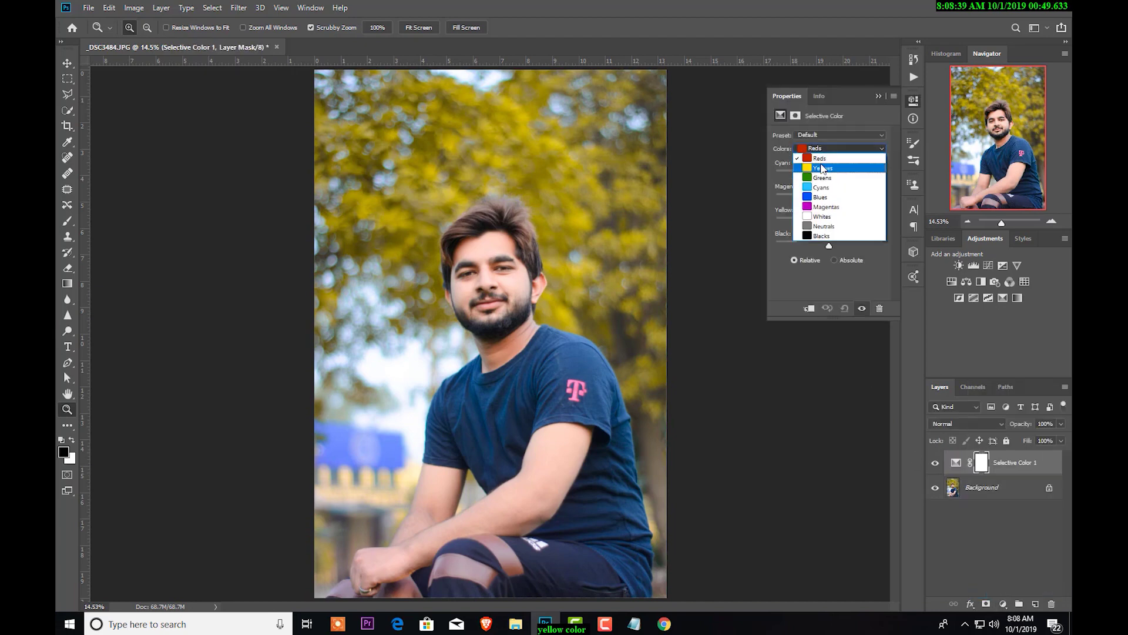
mouse_move(802, 171)
left_mouse_down()
mouse_move(789, 174)
mouse_move(848, 199)
mouse_move(821, 223)
left_mouse_up()
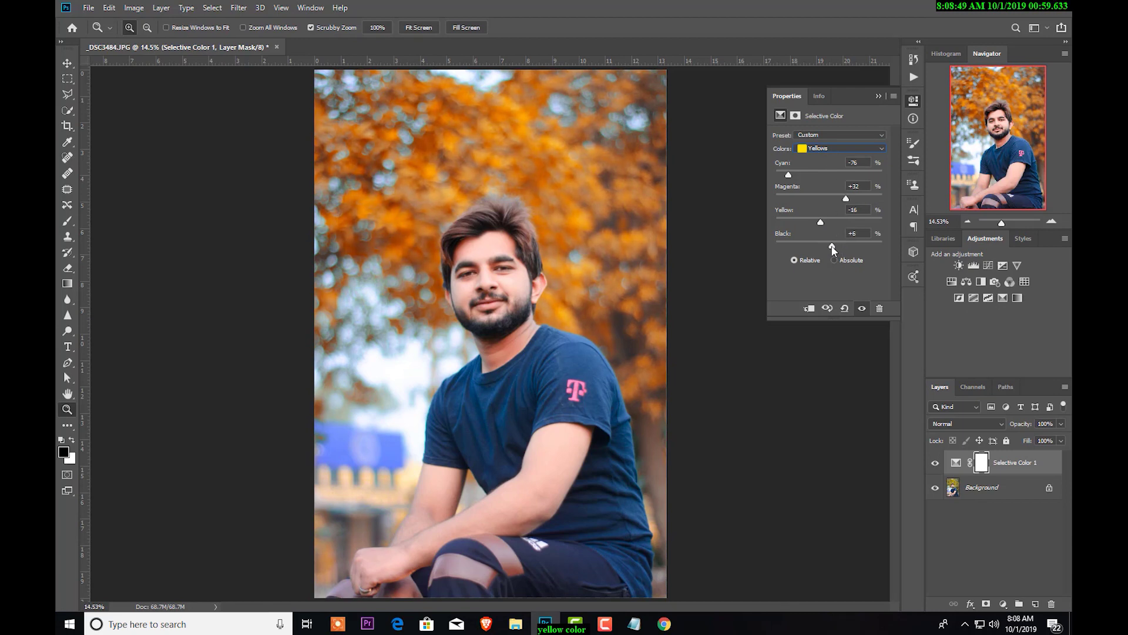
left_click_drag(832, 246, 830, 246)
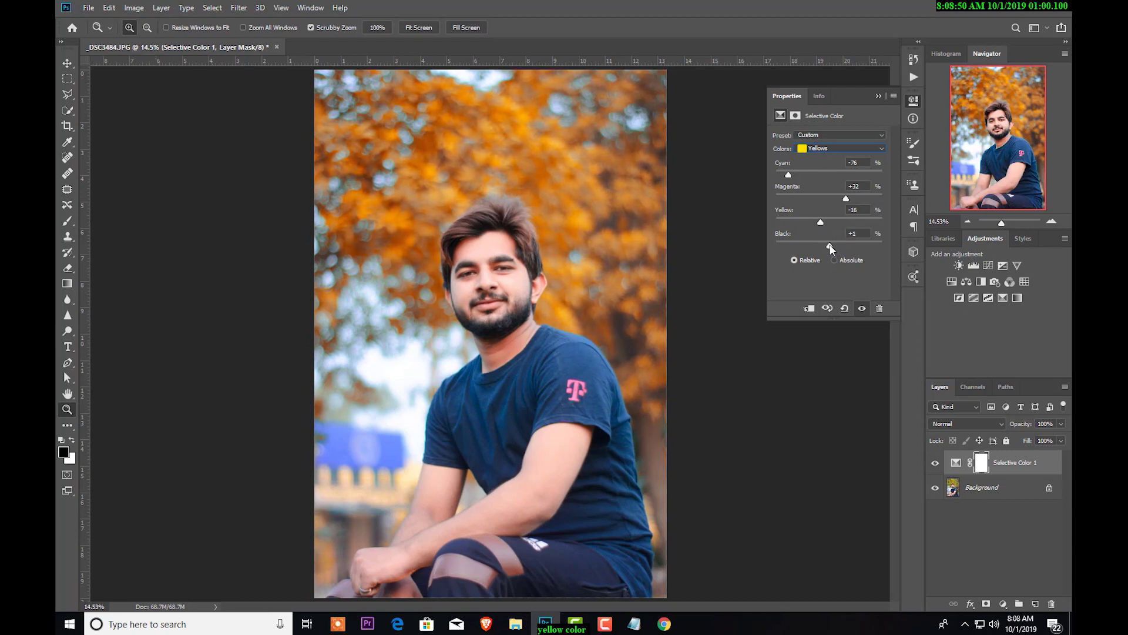
Zoom in on the man's face to check the result, then zoom back out
left_click(879, 97)
left_click(498, 264)
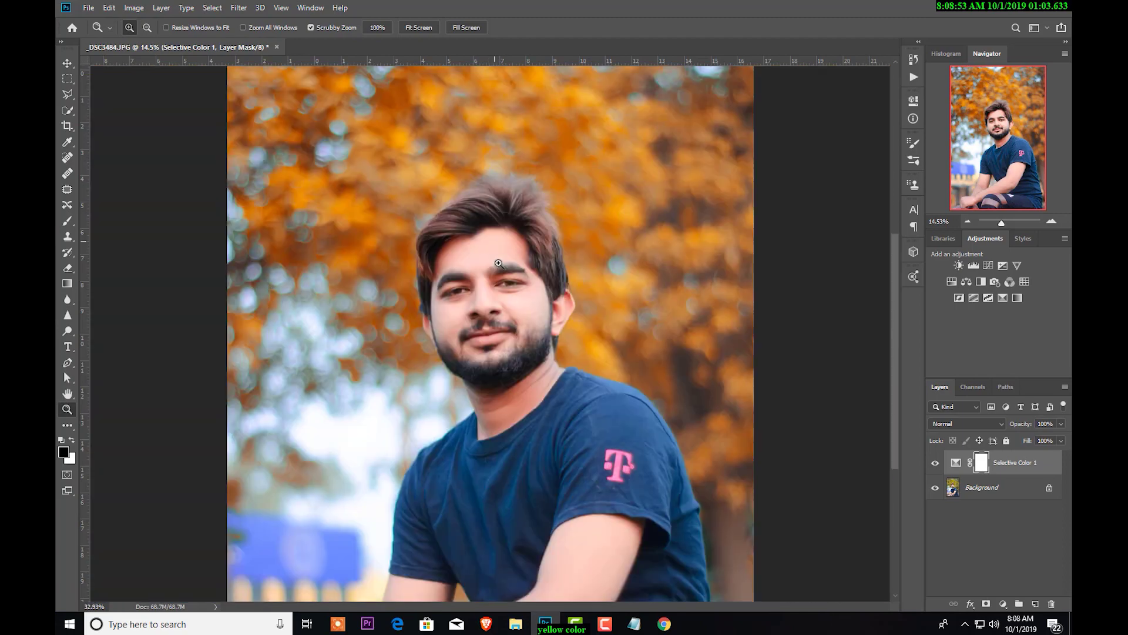
left_click_drag(498, 264, 530, 288)
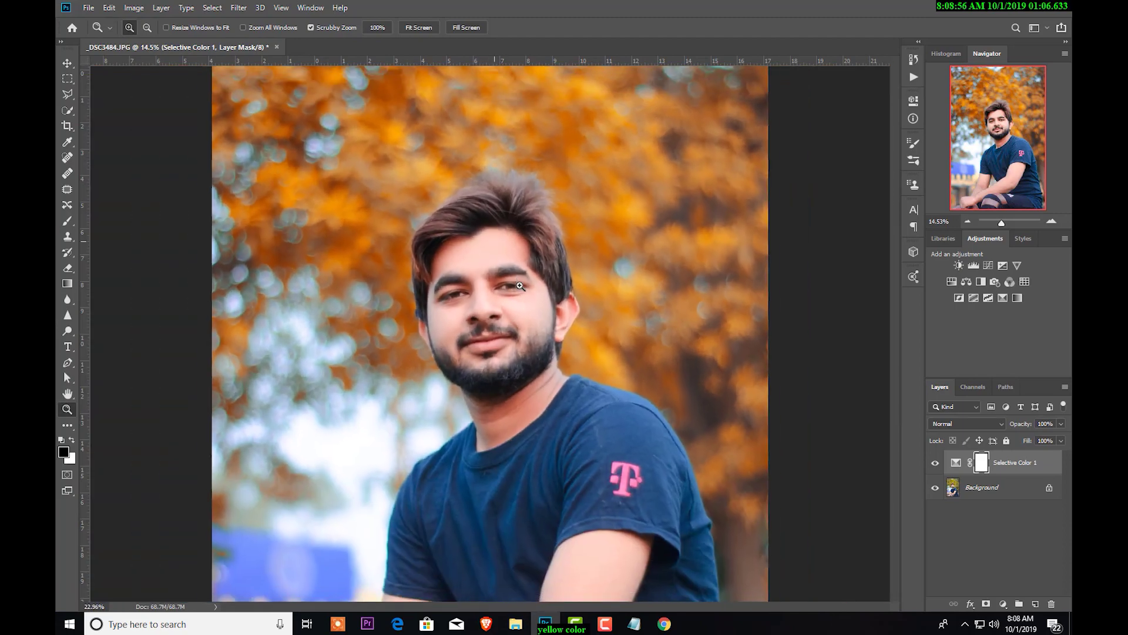
mouse_move(530, 288)
left_mouse_down()
mouse_move(570, 263)
mouse_move(599, 265)
left_mouse_up()
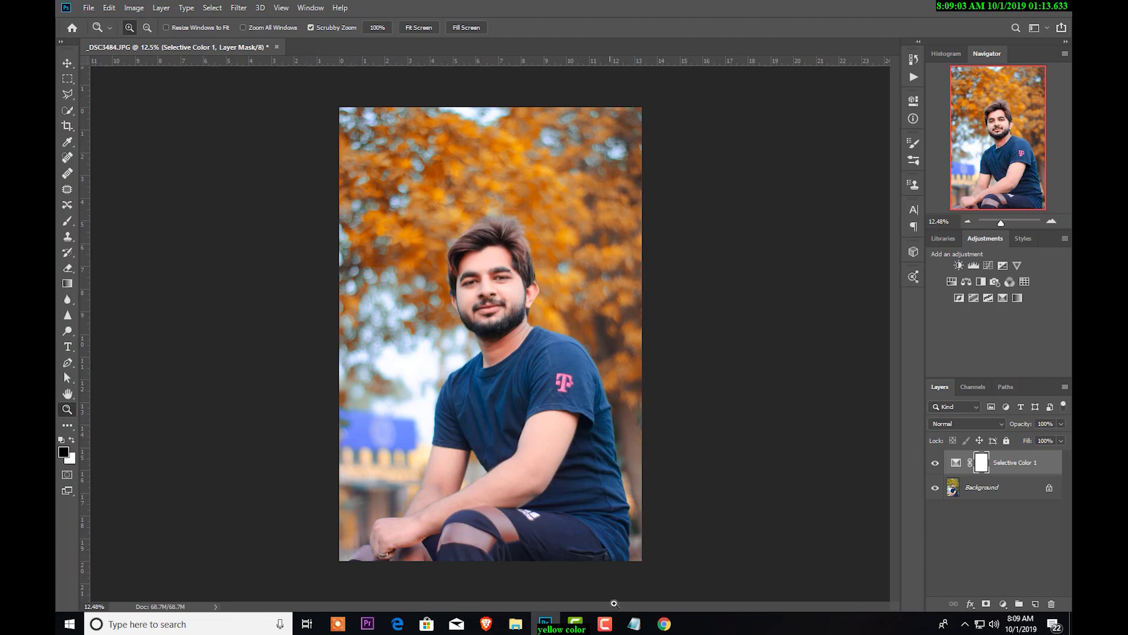
Switch to the _DSC3484zs.jpg copy and launch the Camera Raw Filter on it
left_click(604, 623)
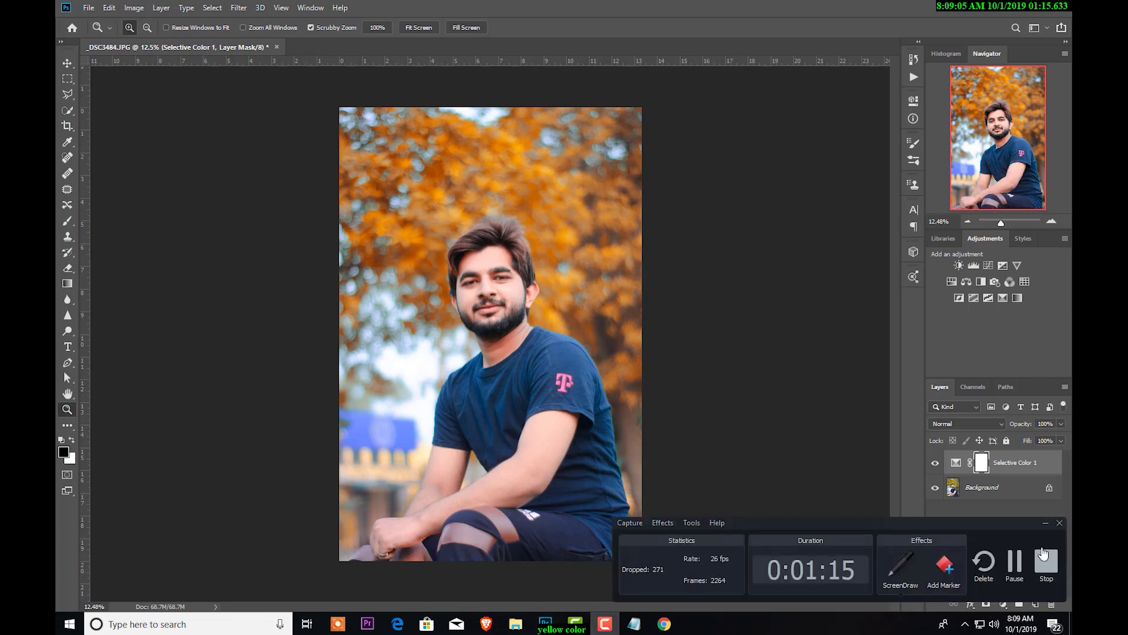
left_click(1015, 561)
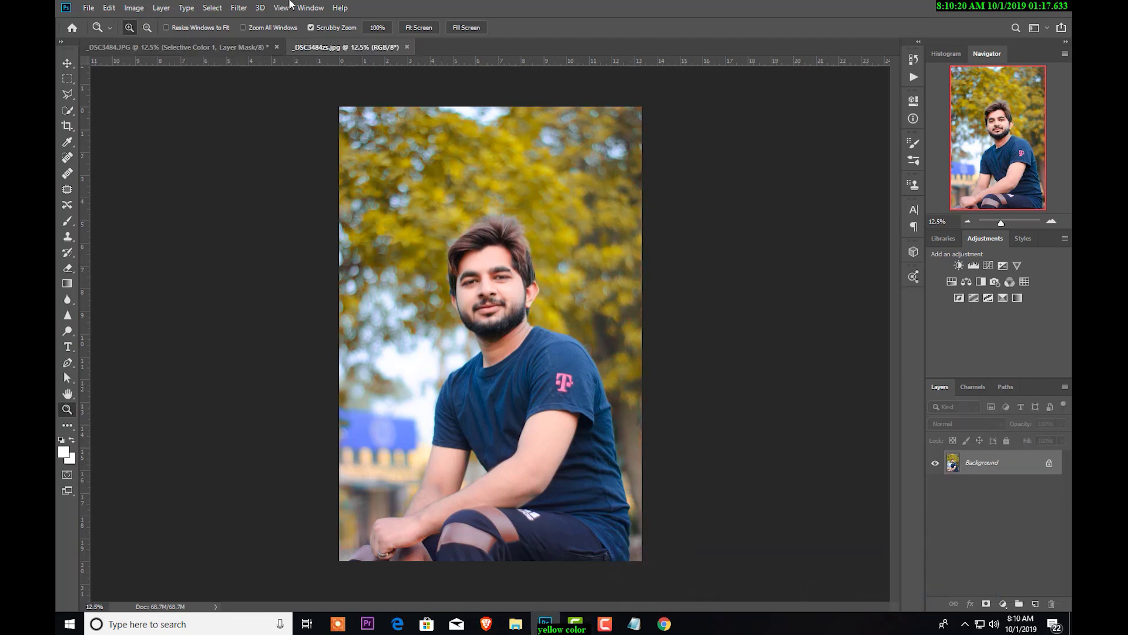
left_click(237, 8)
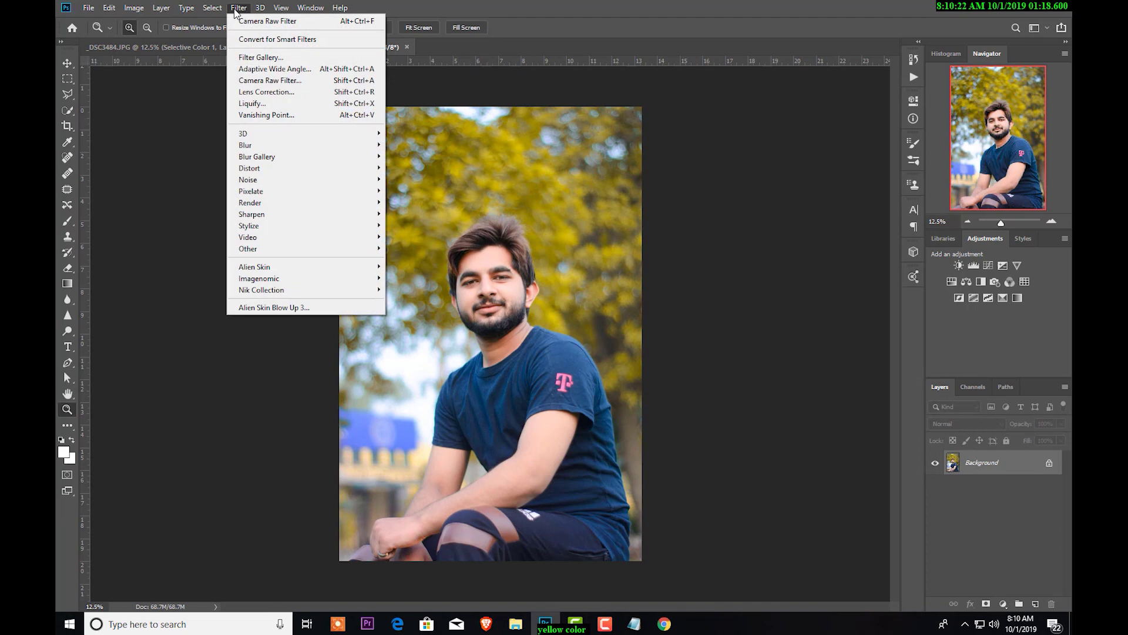
left_click(254, 80)
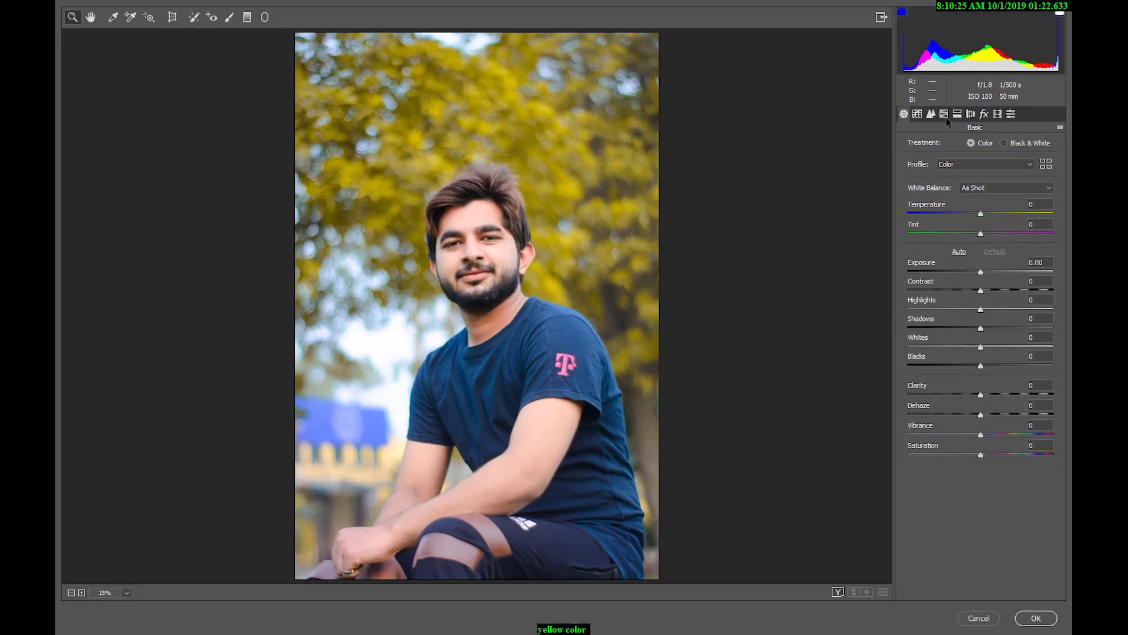
Set Yellows saturation +72 and hue Yellows +53, Greens +39, Aquas +36, then apply
left_click(945, 115)
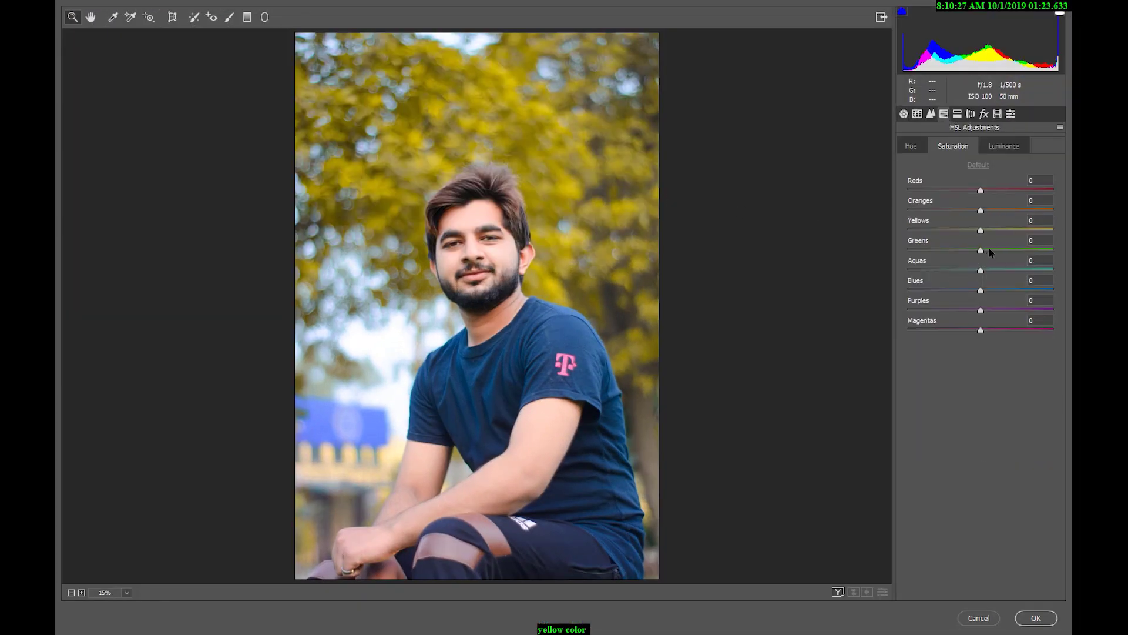
mouse_move(980, 230)
left_mouse_down()
mouse_move(1051, 229)
mouse_move(940, 249)
mouse_move(1009, 250)
mouse_move(1006, 270)
left_mouse_up()
left_click(912, 144)
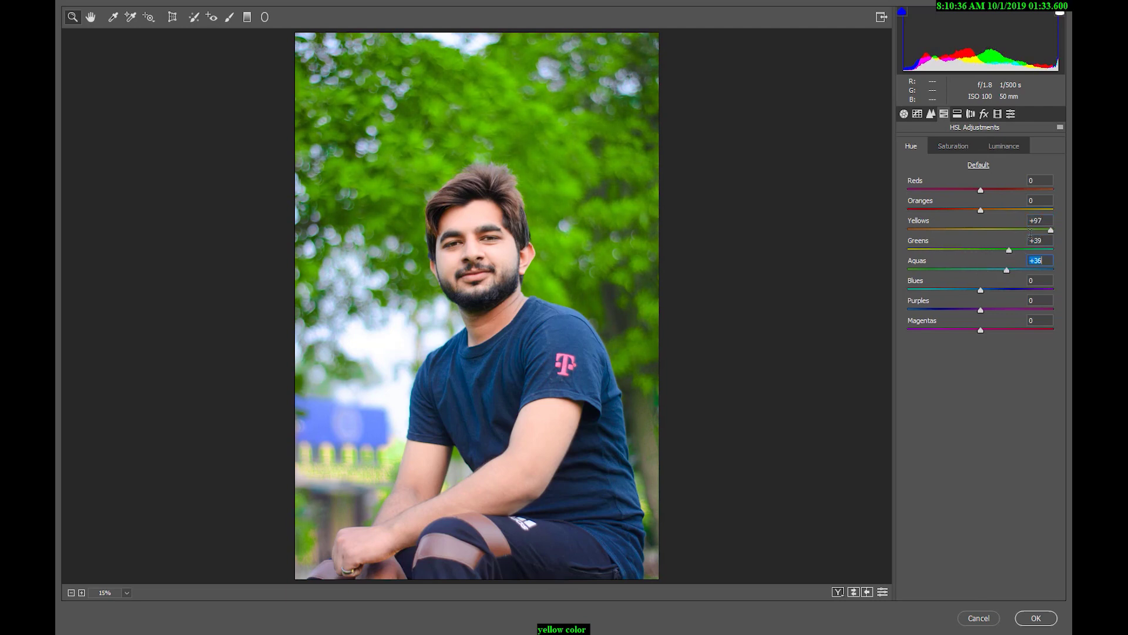
left_click_drag(1030, 233, 1020, 233)
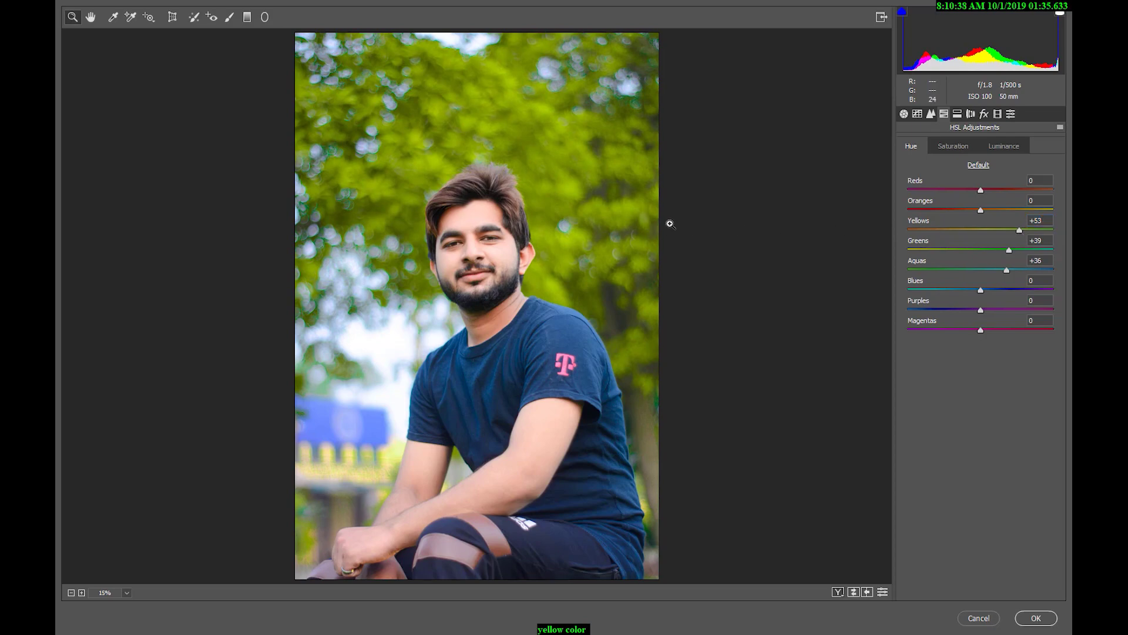
key("Return")
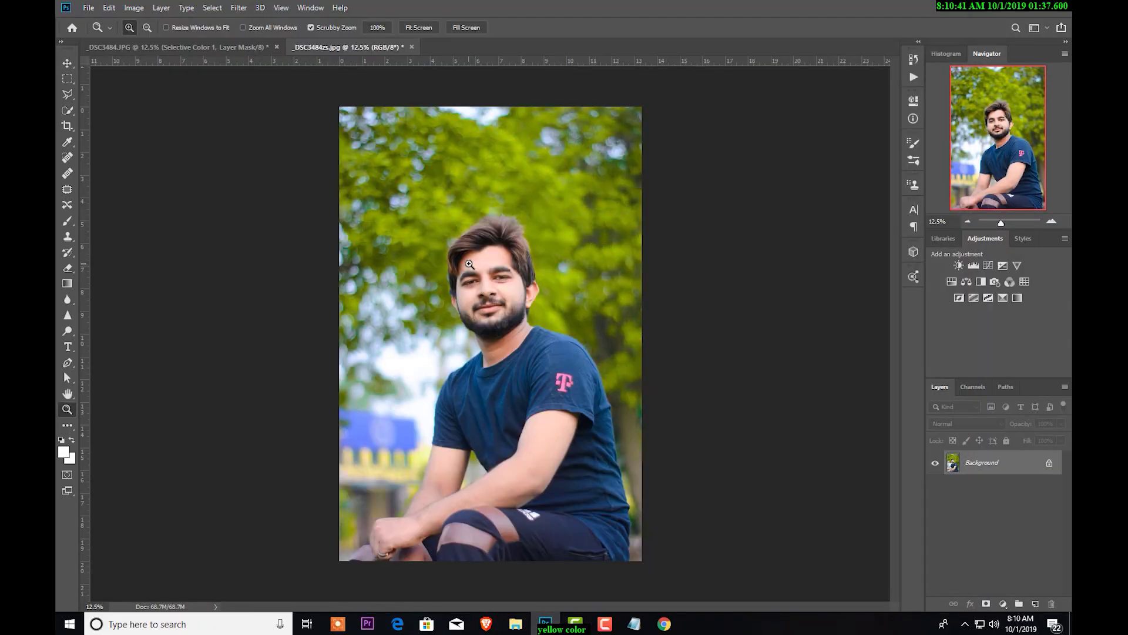
Compare the orange-foliage version against the original green photo, zooming in on each
left_click_drag(471, 267, 475, 295)
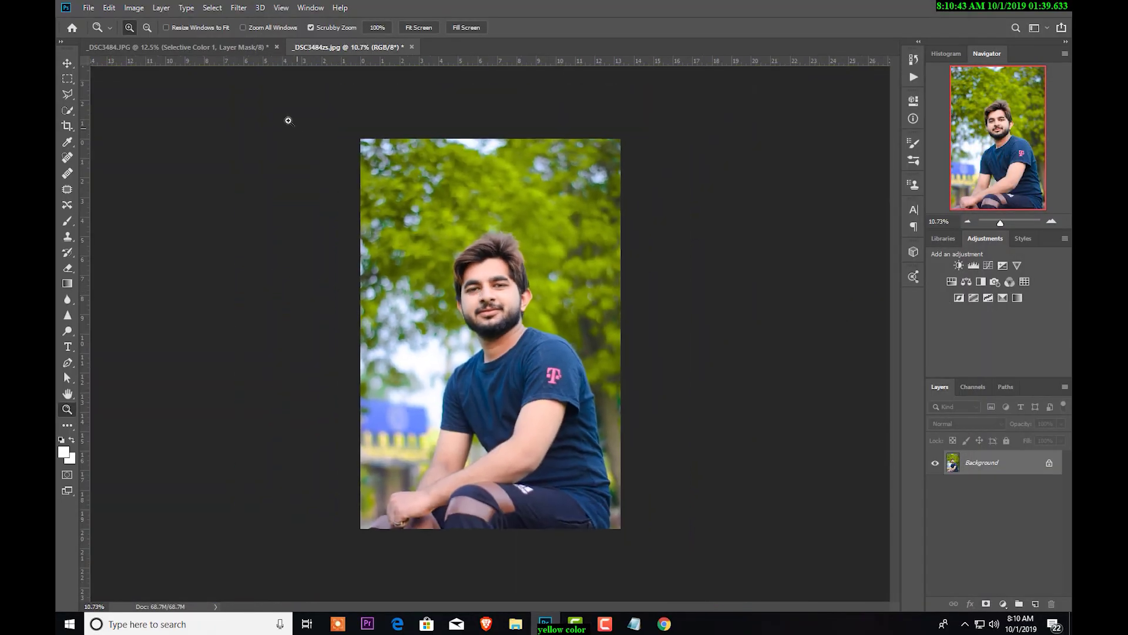
left_click(231, 47)
left_click_drag(491, 191, 494, 193)
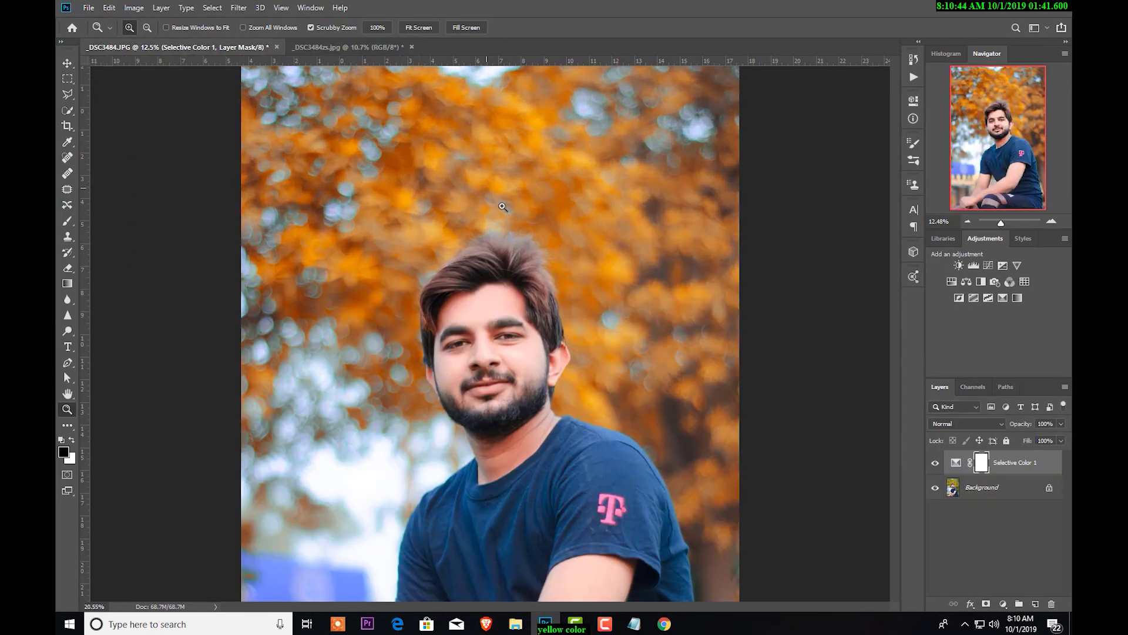
left_click(363, 47)
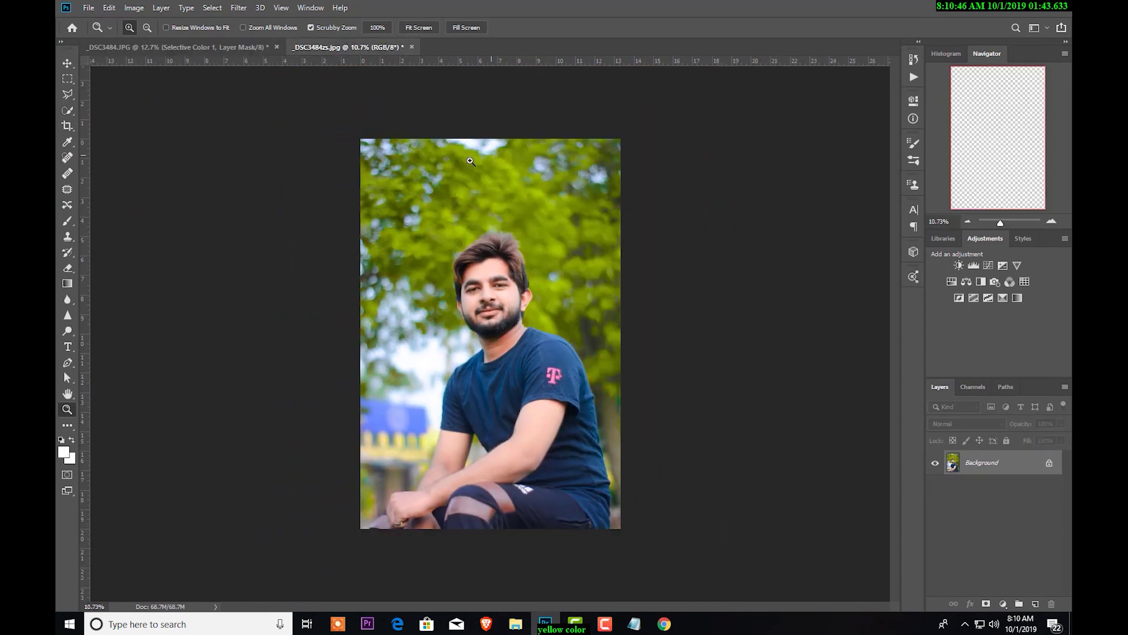
left_click_drag(504, 178, 529, 266)
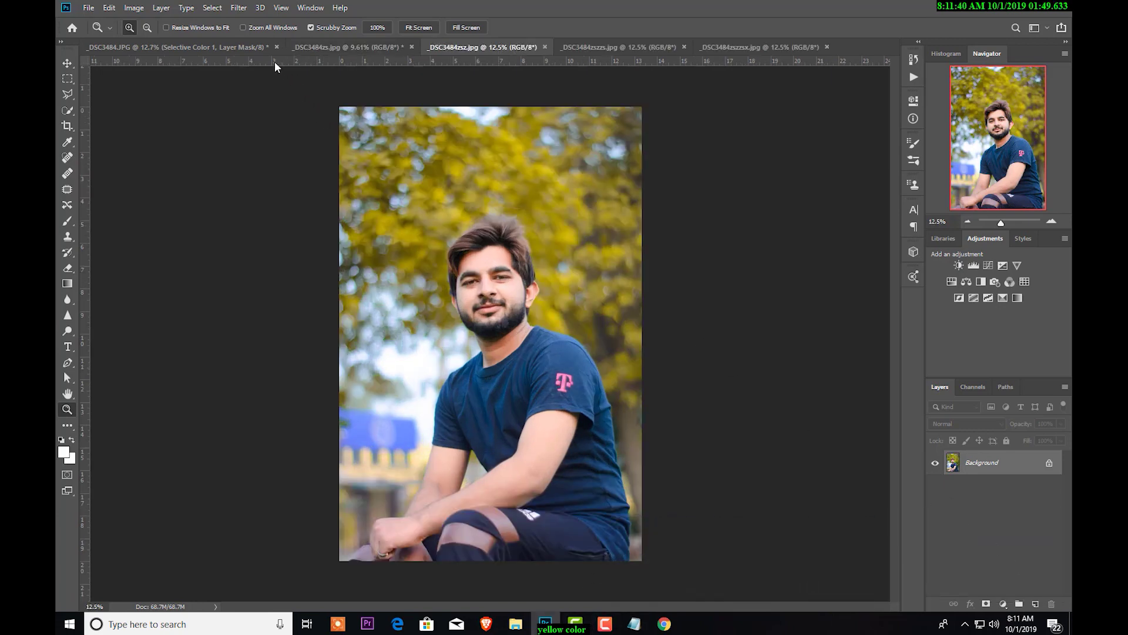
In Camera Raw on this copy, lower the Greens, Yellows and Blues saturation
left_click(238, 13)
left_click(263, 84)
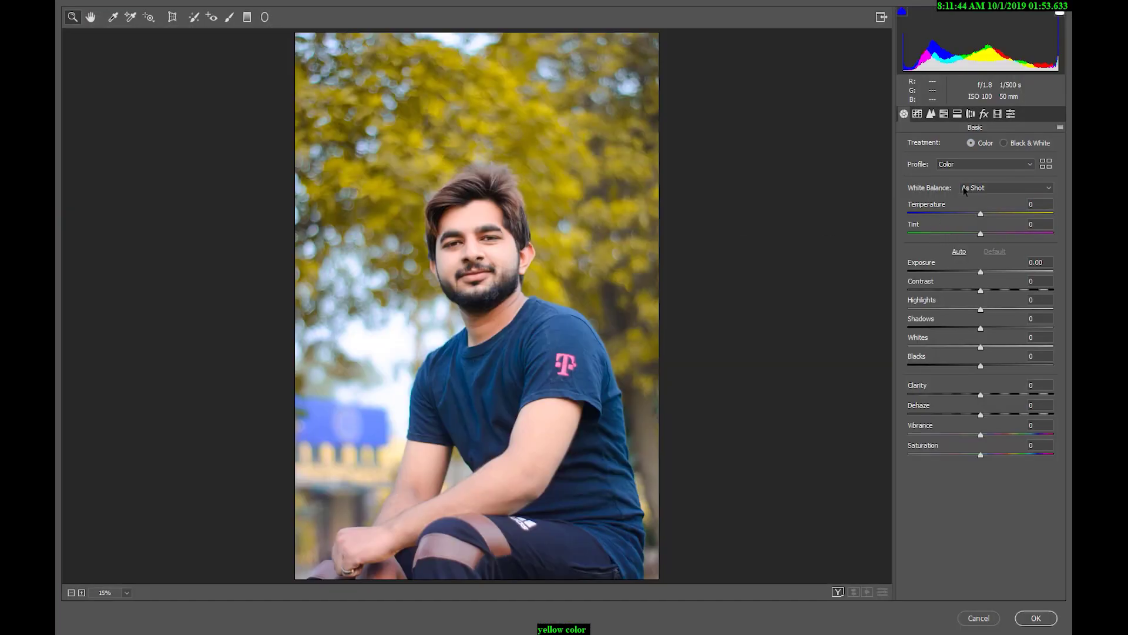
left_click(945, 114)
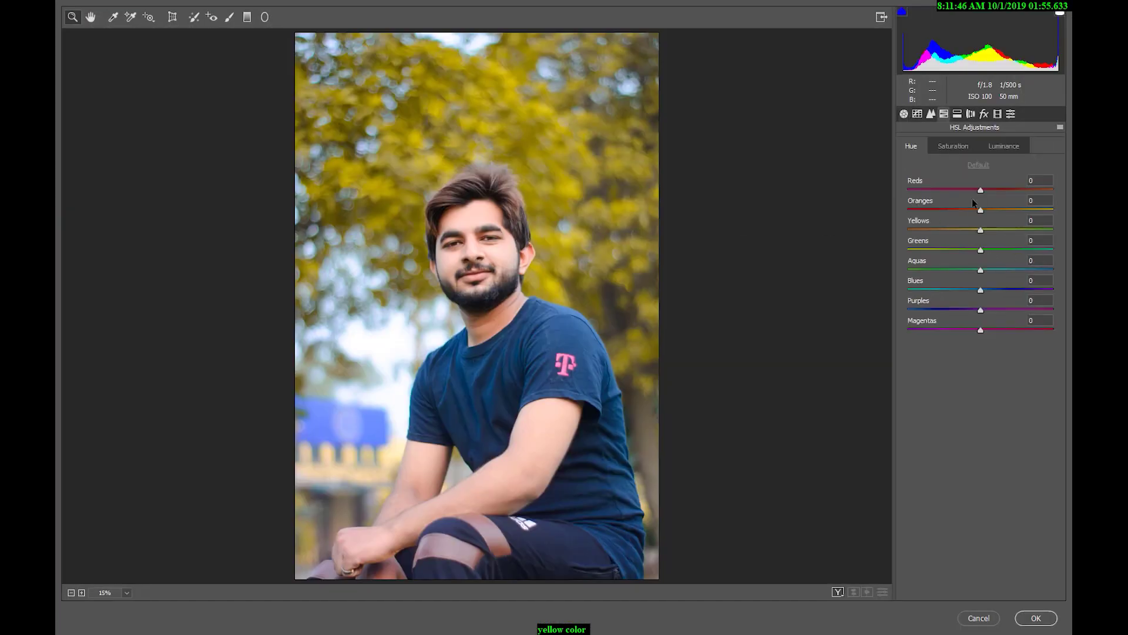
left_click(964, 146)
left_click_drag(976, 250, 912, 251)
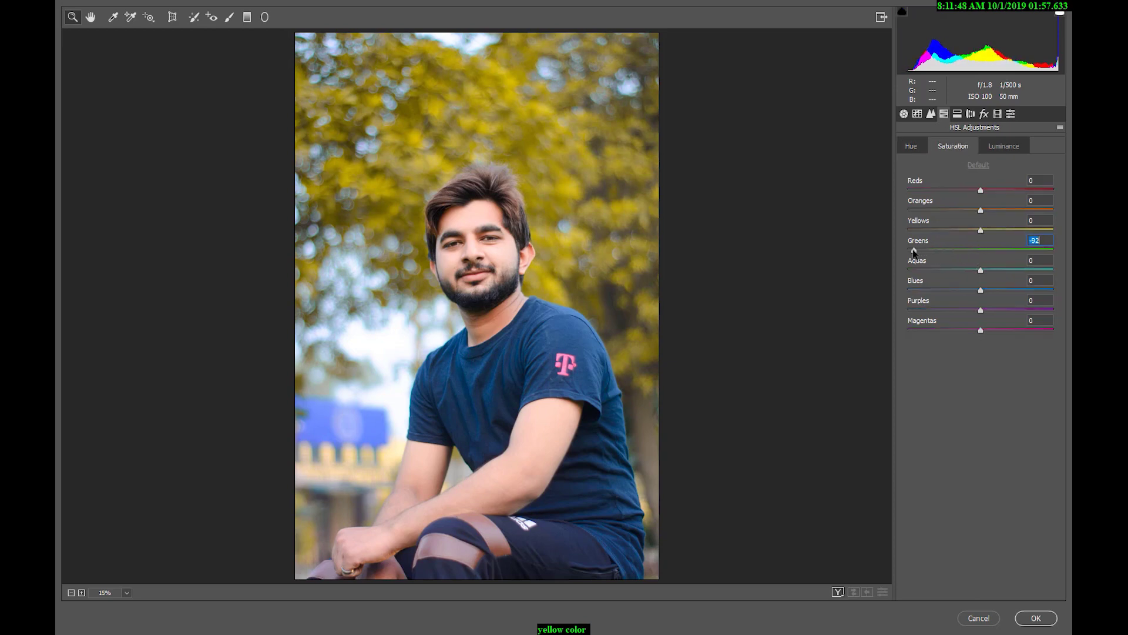
left_click_drag(980, 229, 921, 231)
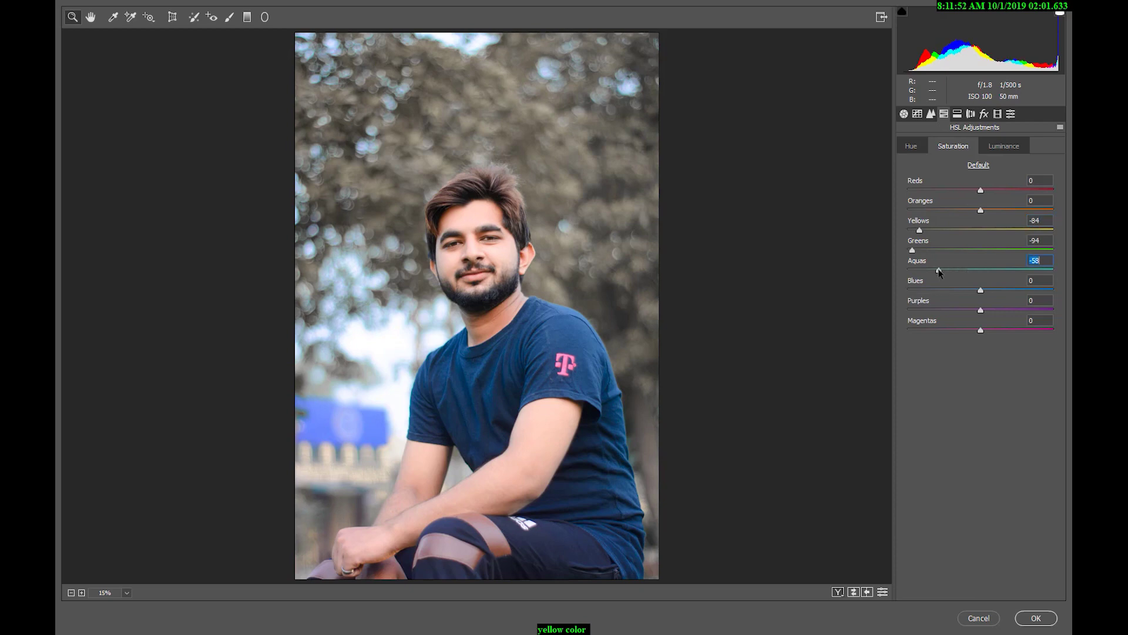
mouse_move(980, 290)
left_mouse_down()
mouse_move(947, 290)
mouse_move(999, 290)
mouse_move(949, 287)
left_mouse_up()
Set Blues hue -38, add a -26 post-crop vignette, and apply the edits
left_click(912, 147)
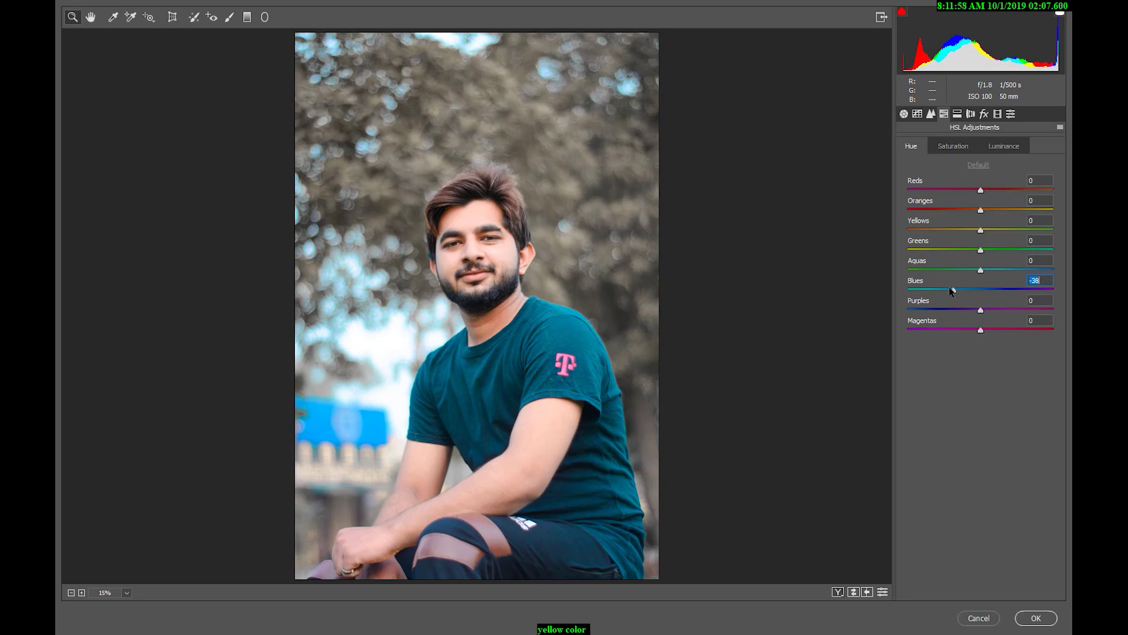
left_click(984, 114)
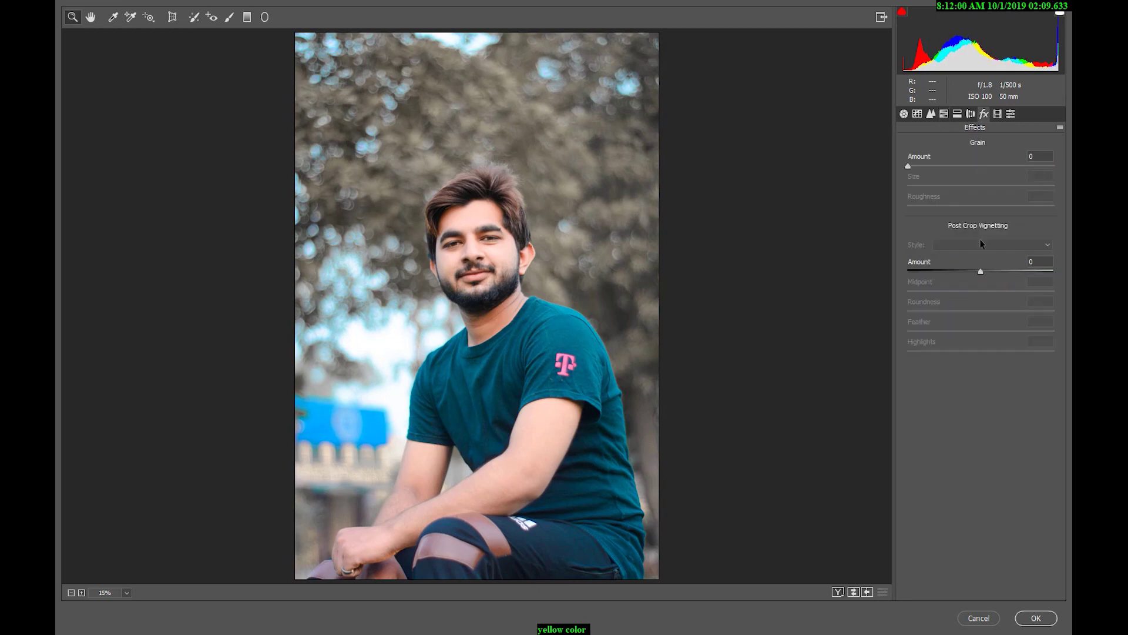
left_click_drag(975, 270, 961, 268)
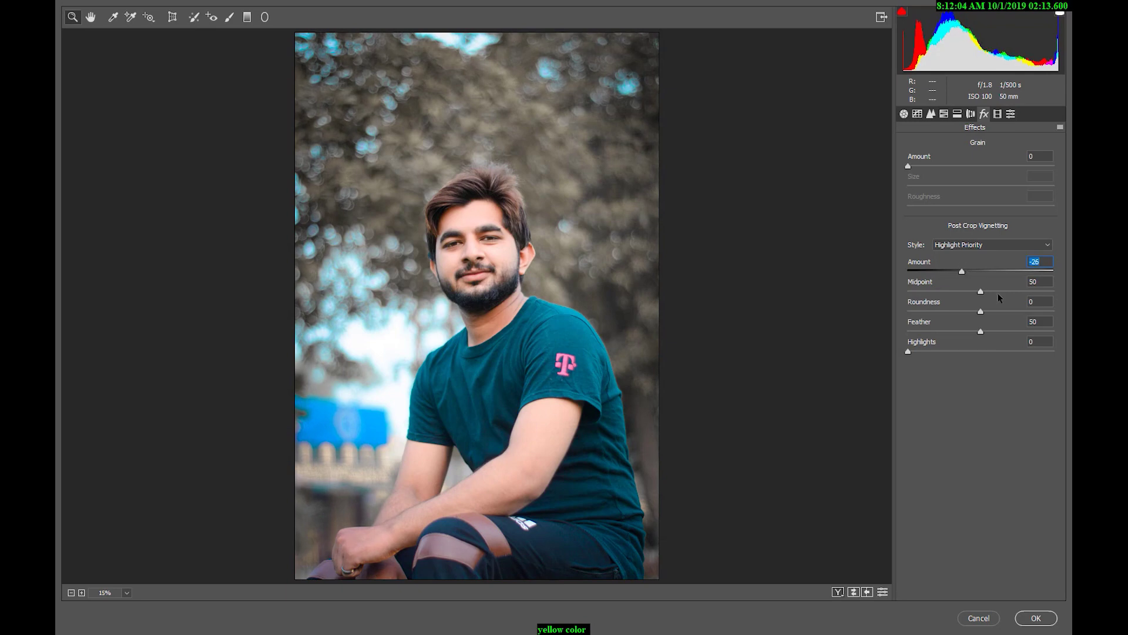
left_click(1034, 617)
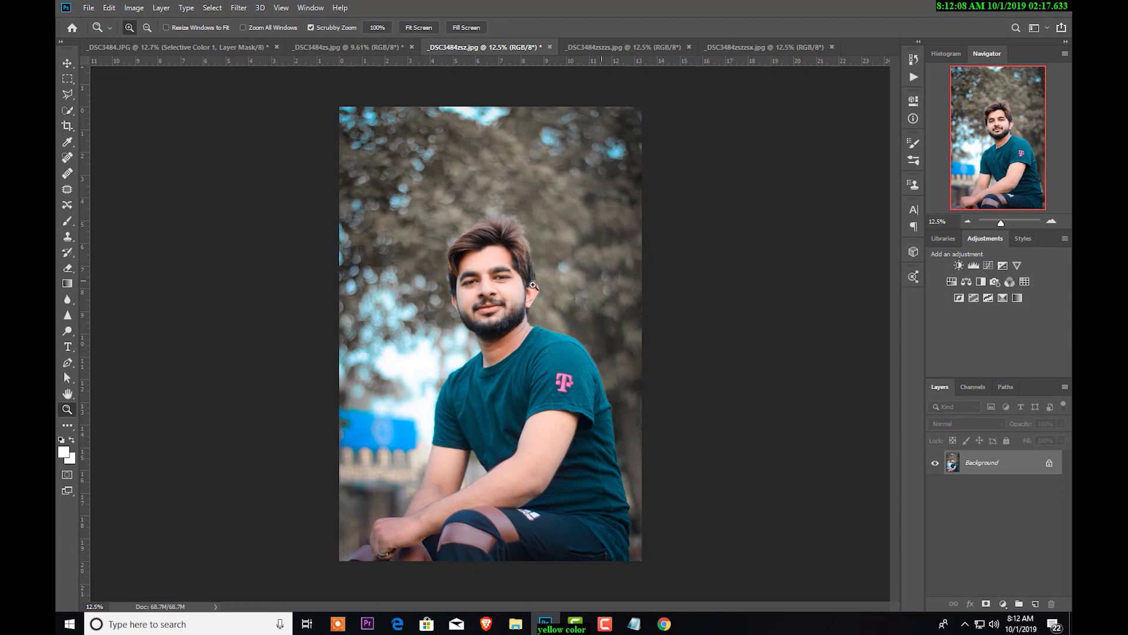
Switch to _DSC3484zszzs.jpg and bring up Camera Raw's HSL controls
left_click(623, 48)
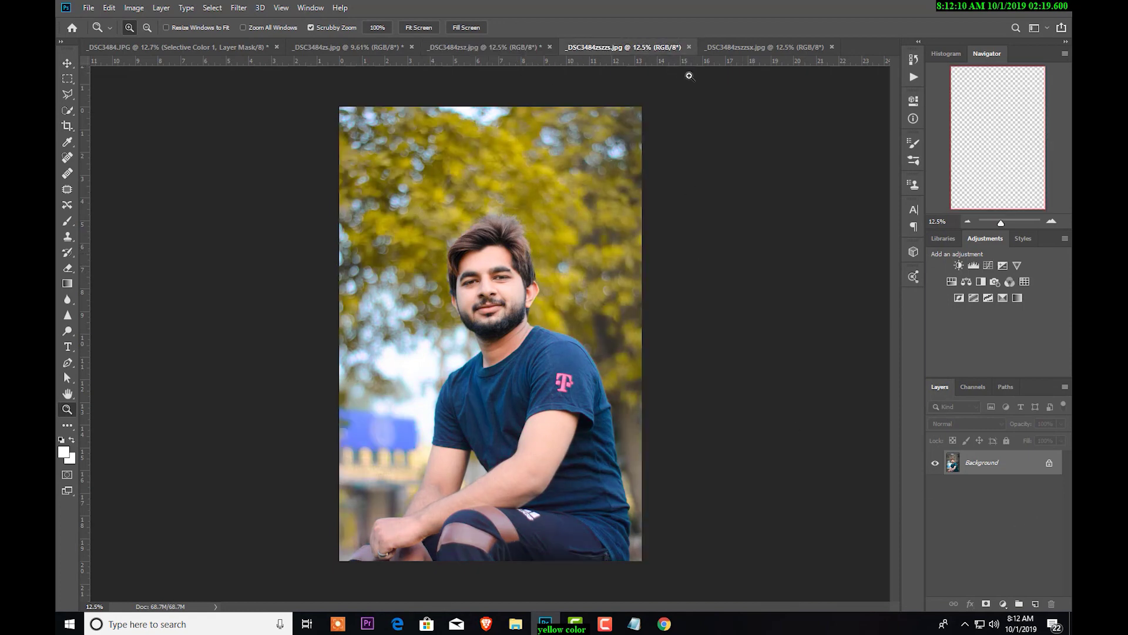
left_click(239, 7)
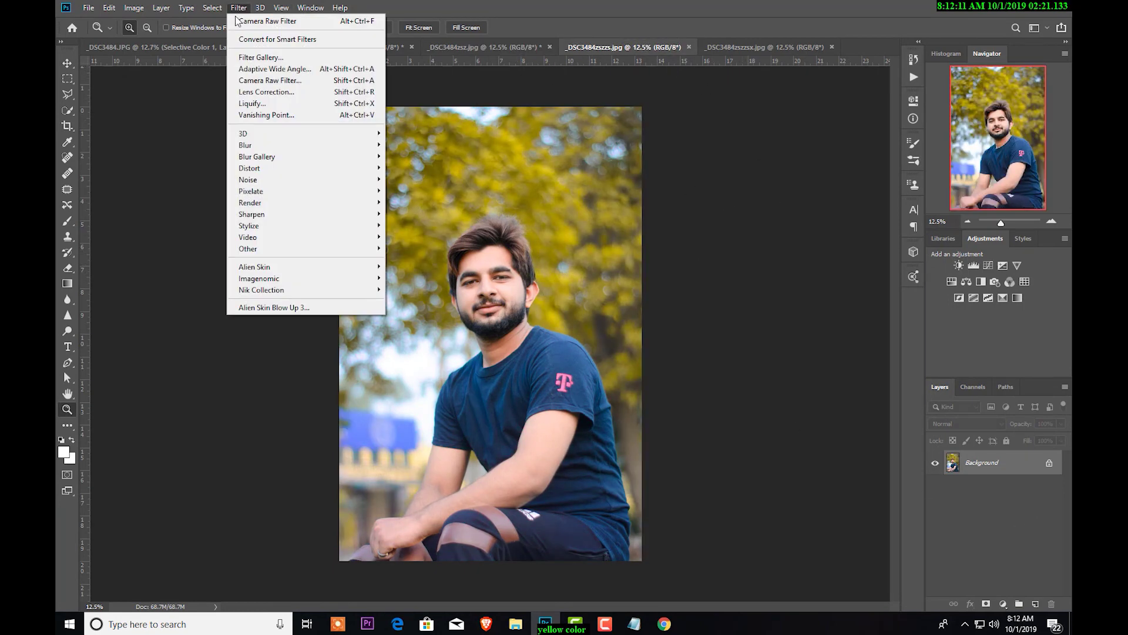
left_click(247, 83)
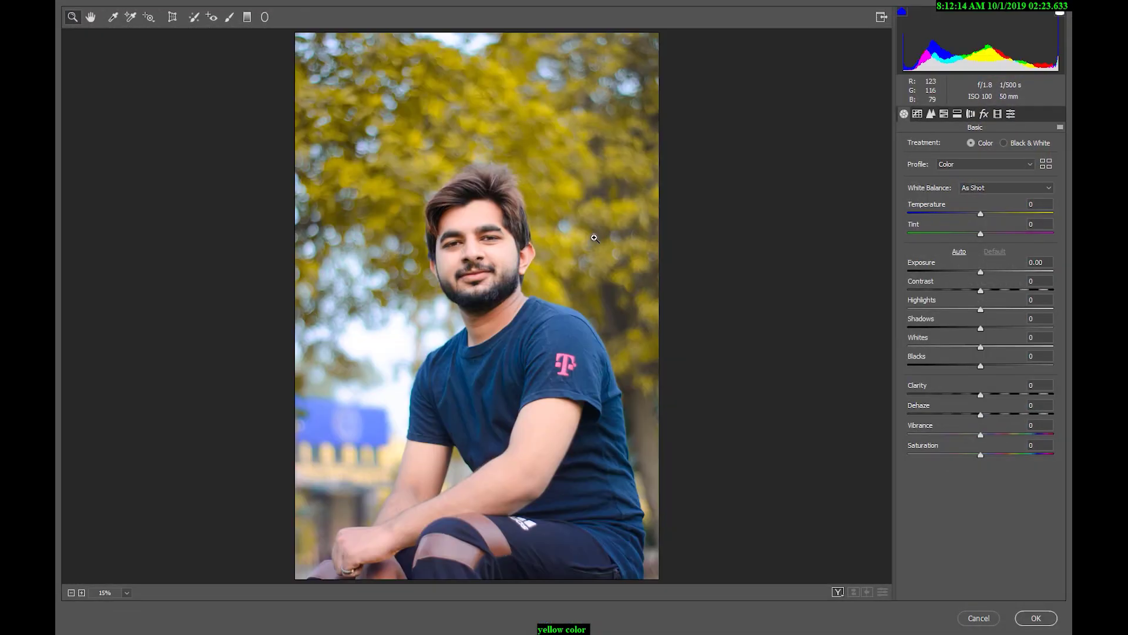
left_click(944, 114)
Set hue Yellows +70, Greens +100, Aquas -87, and apply the Camera Raw edits
left_click(953, 146)
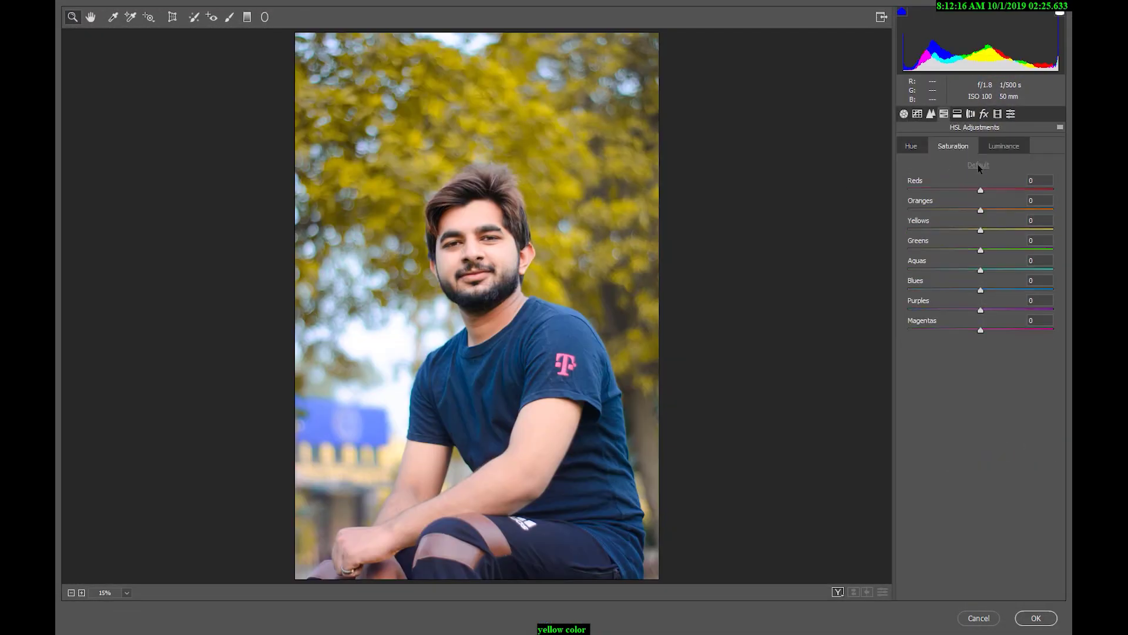
left_click(911, 146)
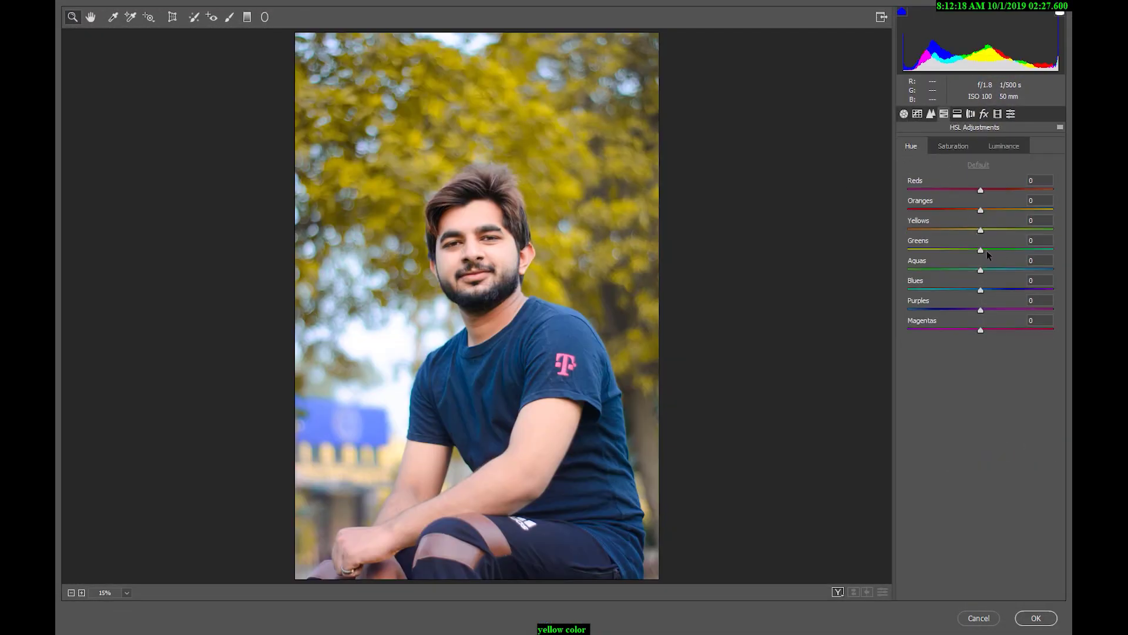
left_click_drag(980, 250, 1053, 250)
left_click_drag(981, 229, 1032, 230)
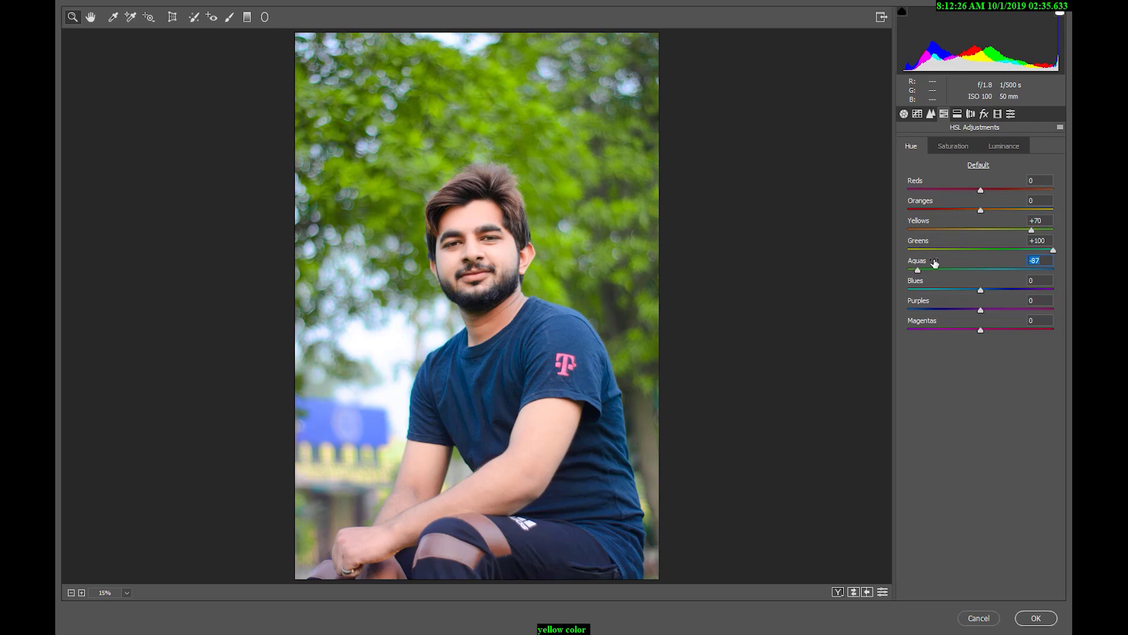
left_click(956, 114)
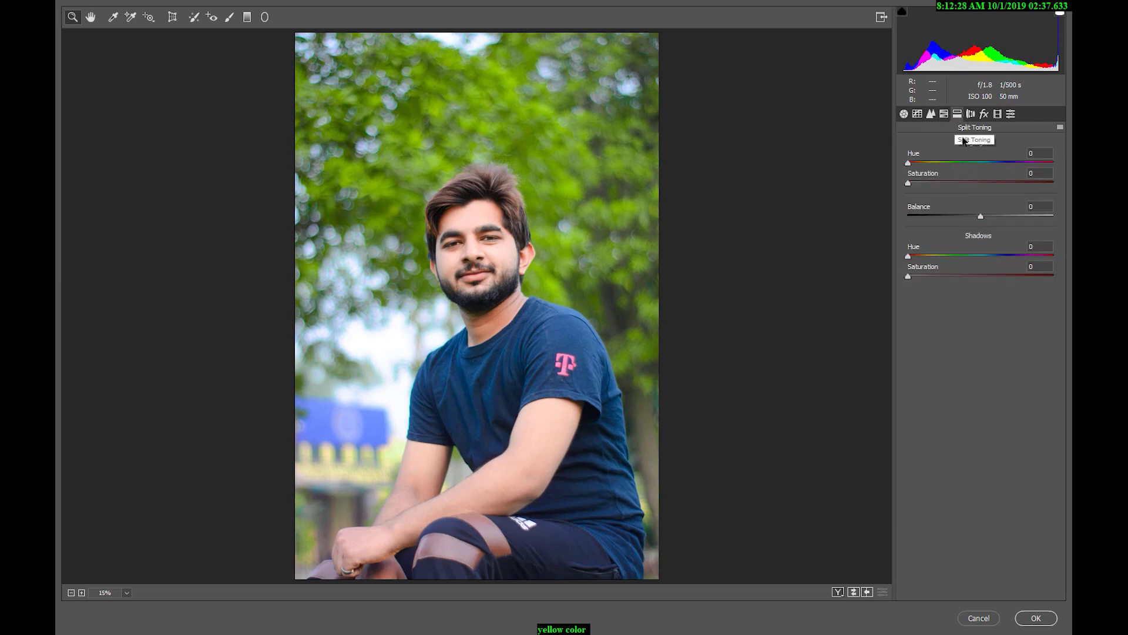
left_click(944, 114)
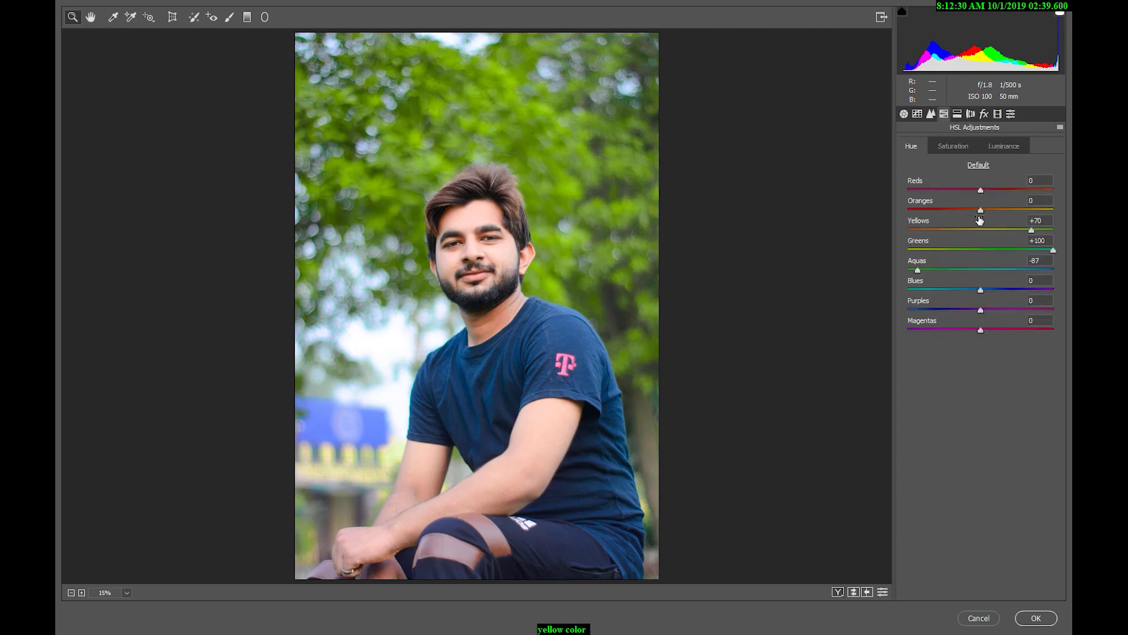
left_click(1036, 618)
Add a Selective Color layer and reduce cyan and magenta in the Greens
left_click(1003, 603)
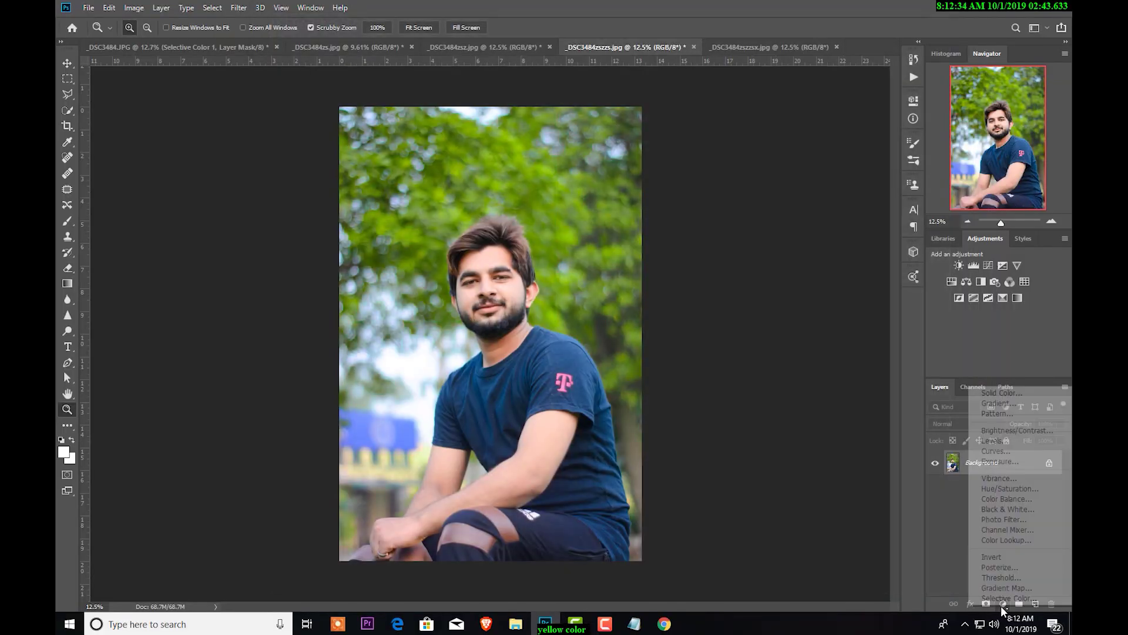
left_click(1002, 596)
left_click(814, 149)
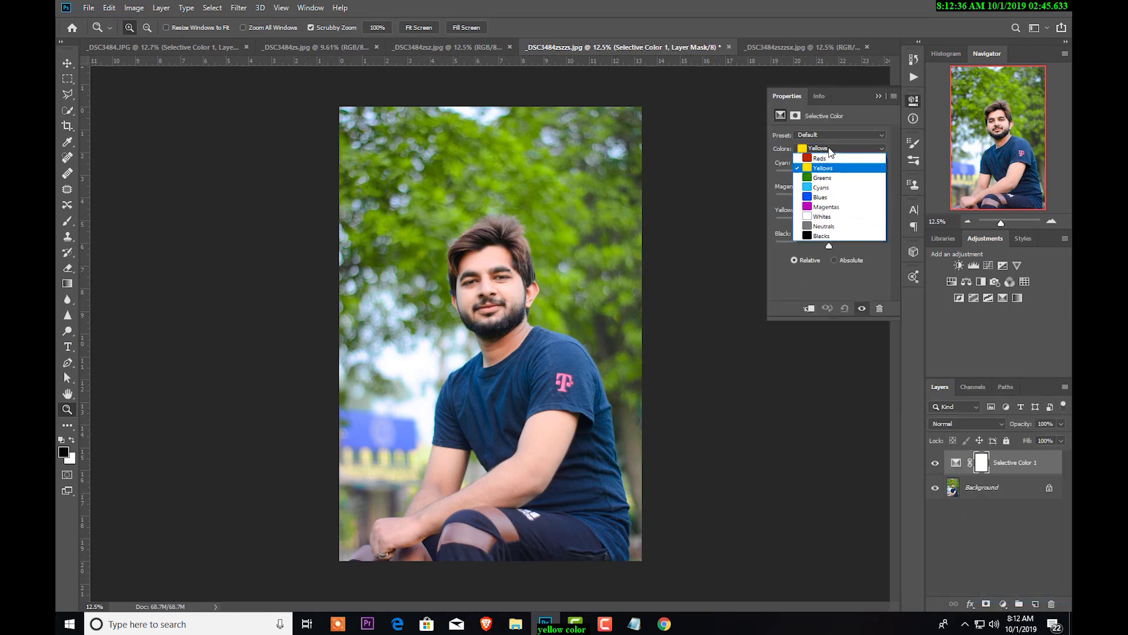
left_click(834, 178)
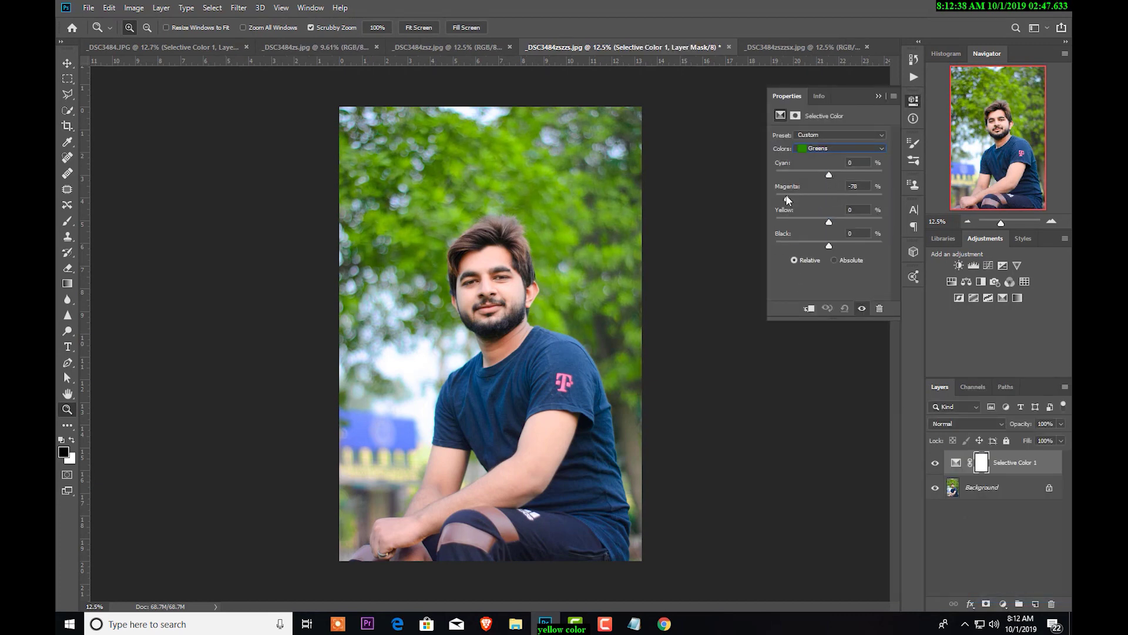
left_click_drag(883, 198, 845, 246)
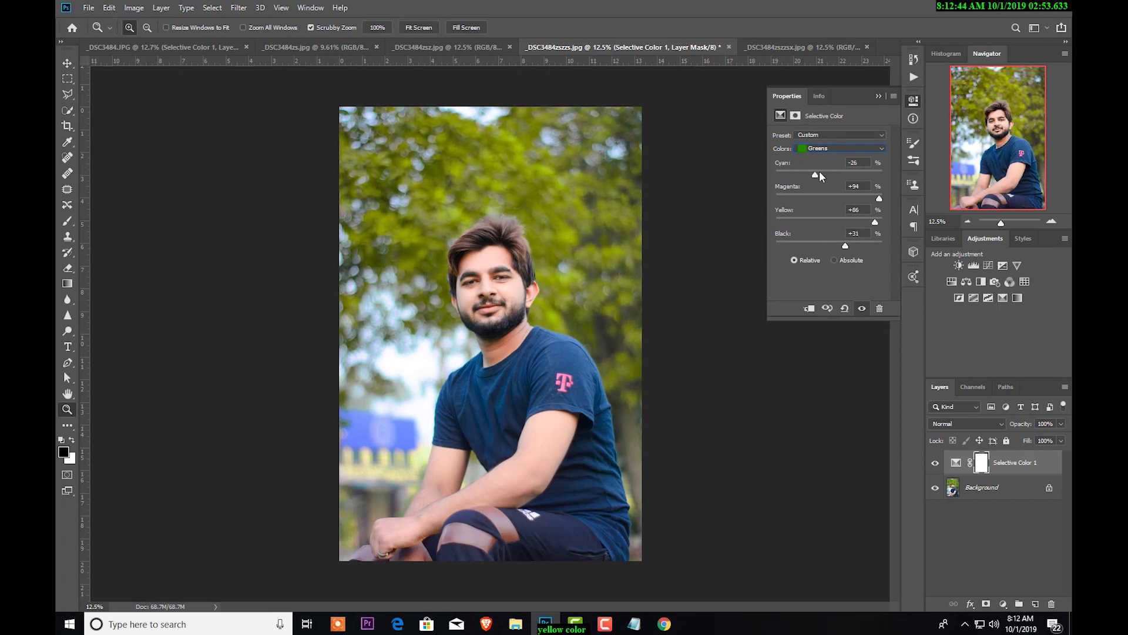
left_click_drag(820, 171, 769, 172)
left_click_drag(879, 198, 873, 198)
Remove magenta from the Yellows, fine-tune cyan and black, and set Cyans magenta to +45
left_click(840, 148)
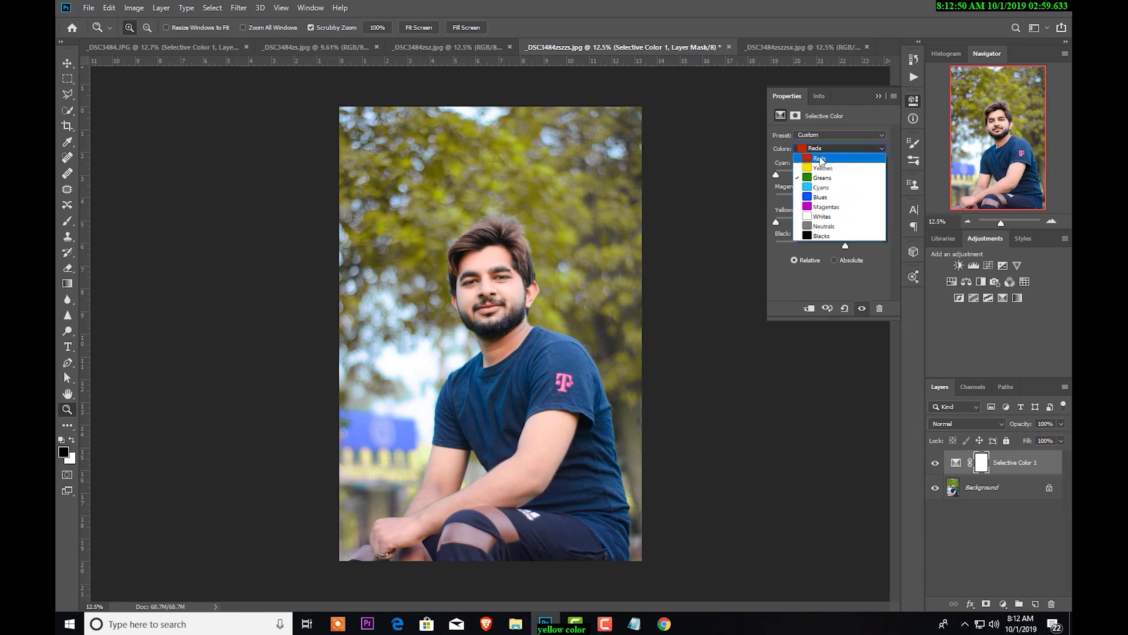
mouse_move(829, 198)
left_mouse_down()
mouse_move(774, 200)
mouse_move(854, 198)
mouse_move(781, 220)
mouse_move(853, 222)
mouse_move(847, 246)
mouse_move(824, 246)
left_mouse_up()
mouse_move(829, 175)
left_mouse_down()
mouse_move(803, 174)
mouse_move(840, 175)
left_mouse_up()
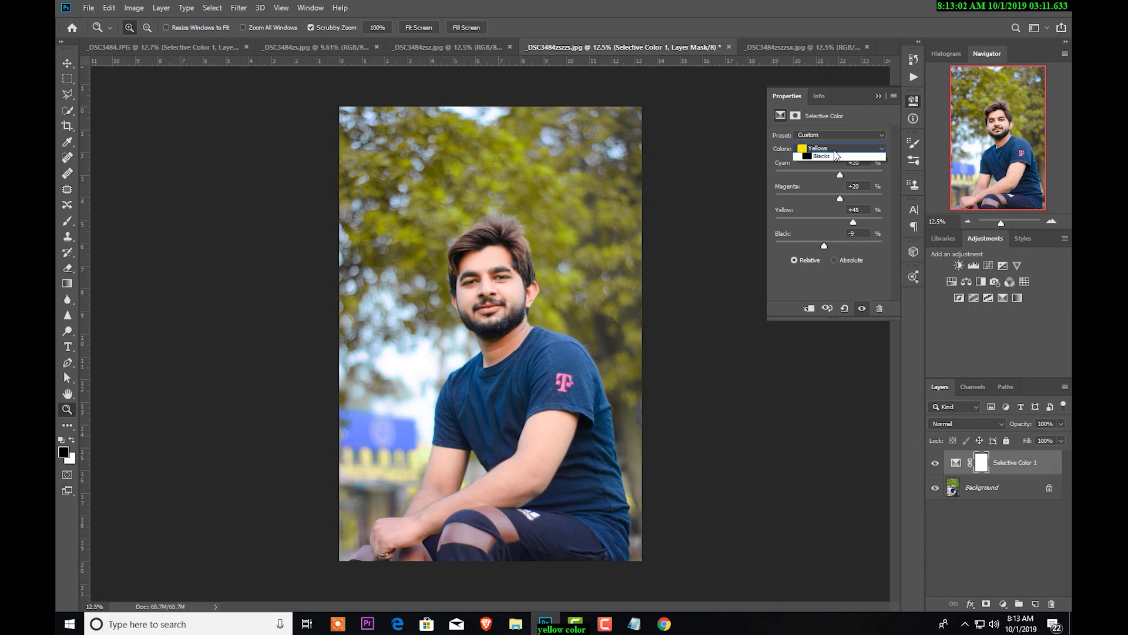
left_click(834, 148)
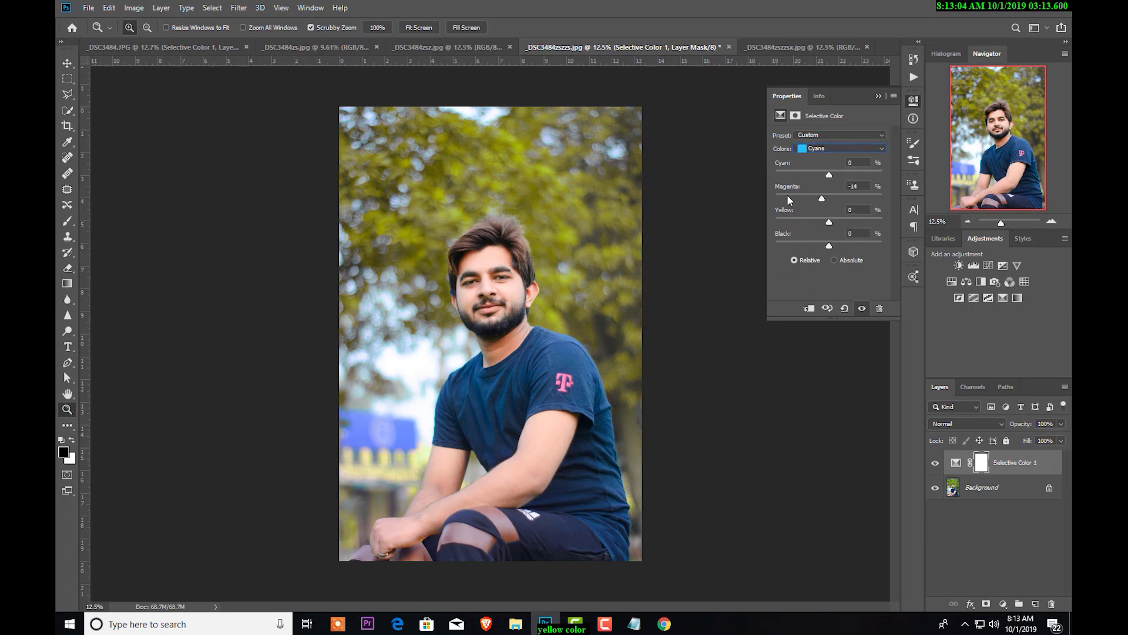
left_click_drag(789, 200, 805, 199)
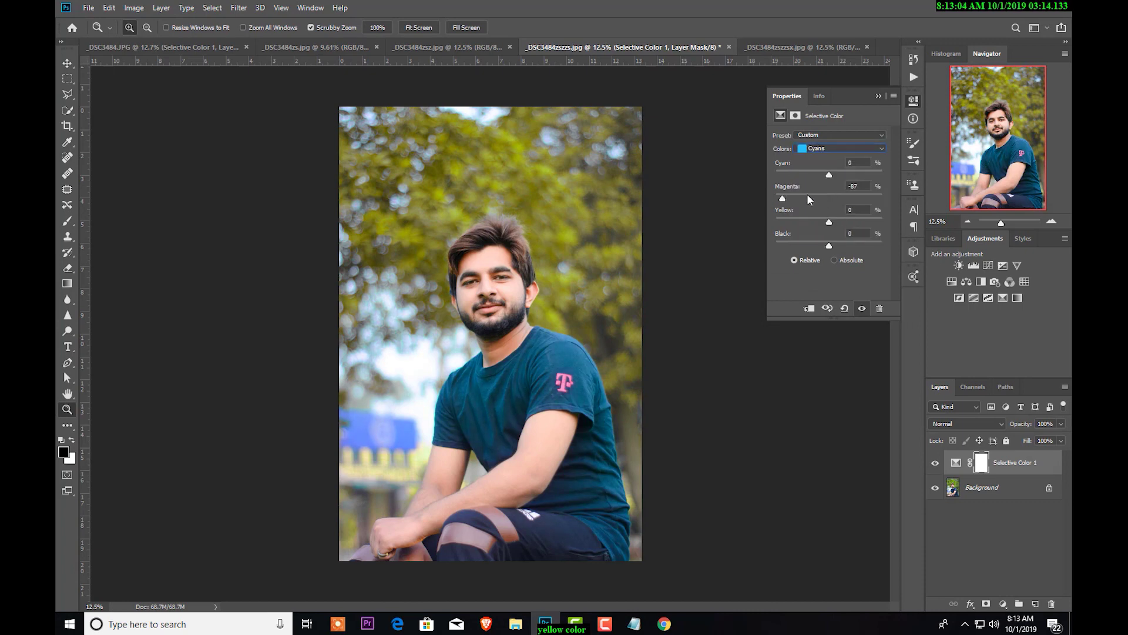
Set the Greens to Cyan +97, Magenta -100 and Black +100 for vivid foliage
left_click(816, 151)
left_click(821, 149)
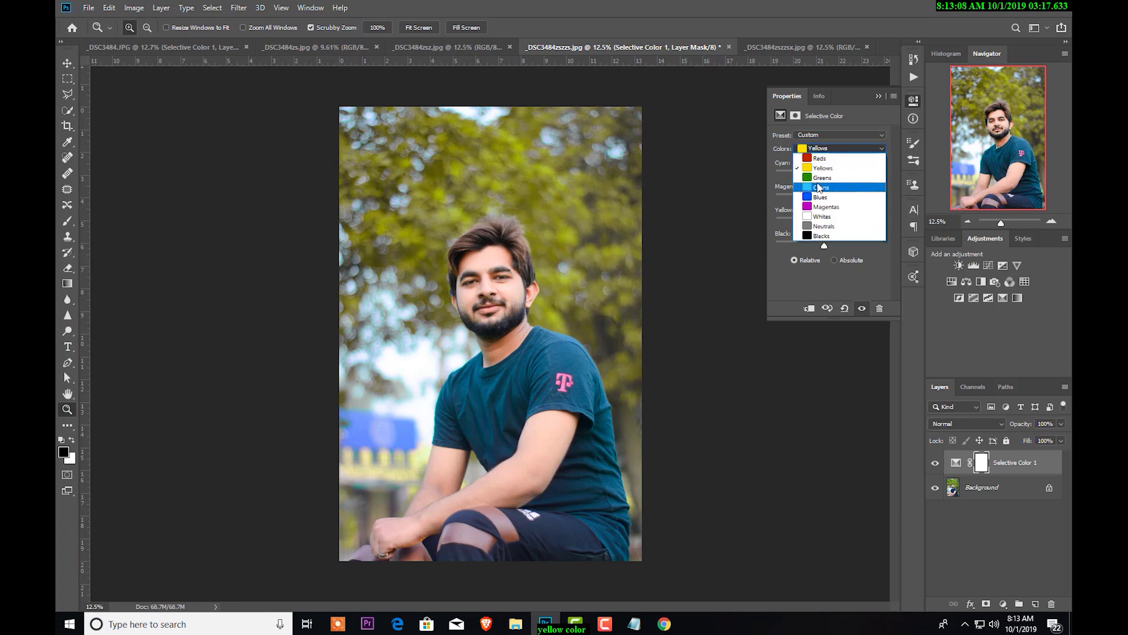
left_click(817, 149)
left_click(822, 177)
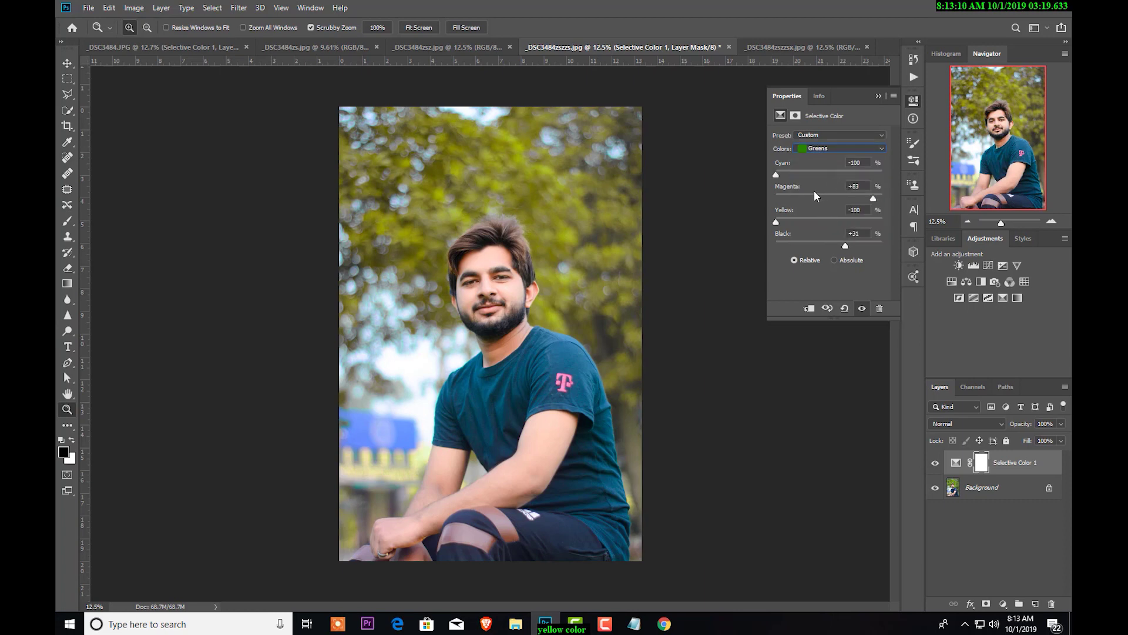
mouse_move(815, 194)
left_mouse_down()
mouse_move(787, 177)
mouse_move(822, 172)
mouse_move(779, 173)
left_mouse_up()
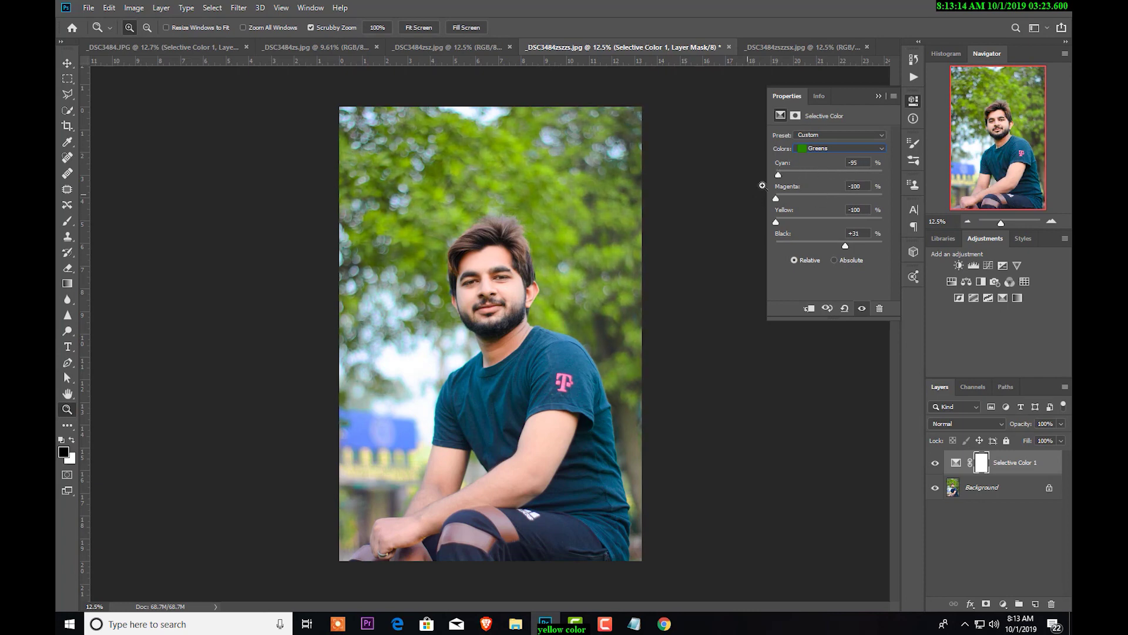
left_click_drag(853, 172, 881, 172)
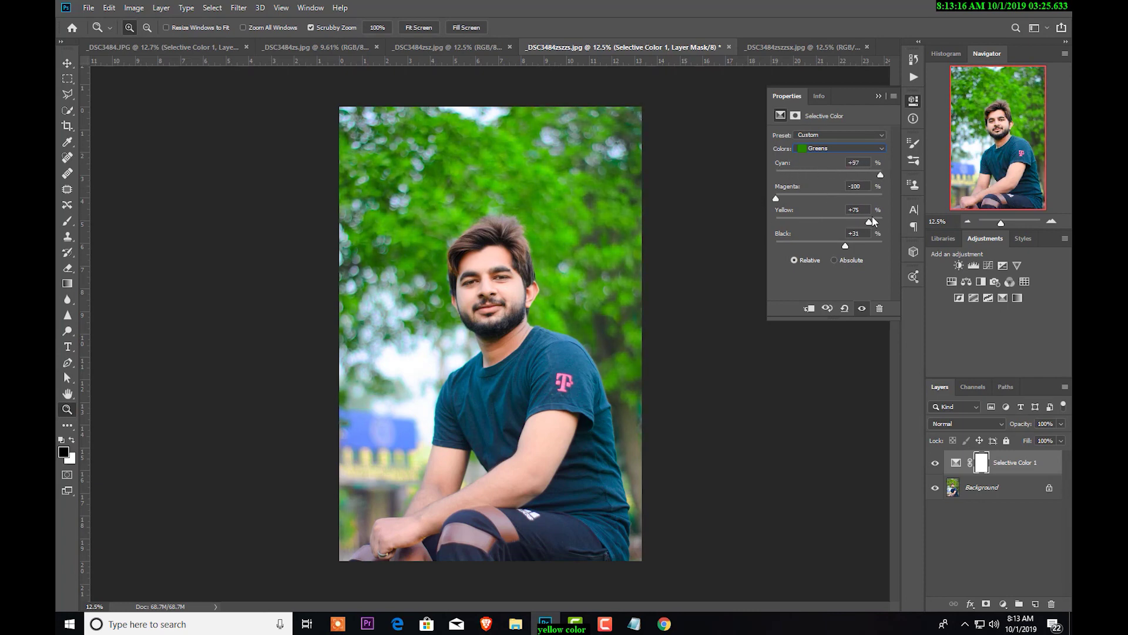
mouse_move(831, 240)
left_mouse_down()
mouse_move(754, 241)
mouse_move(889, 239)
left_mouse_up()
left_click(879, 96)
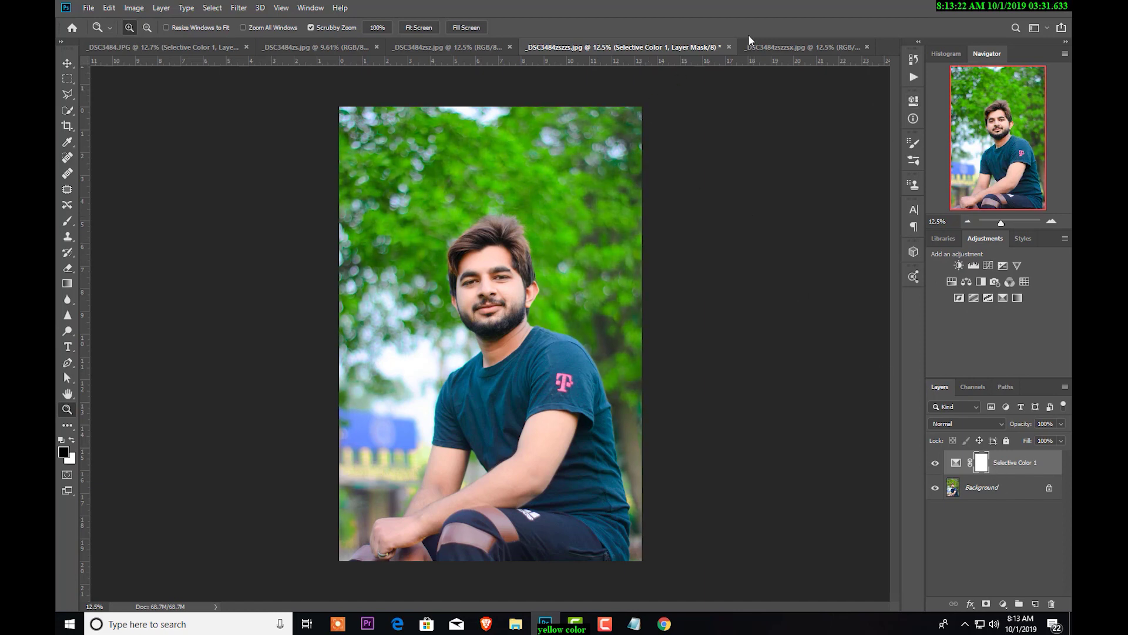
On _DSC3484zszzsx.jpg, open Camera Raw and max Yellows saturation to +100
left_click(759, 46)
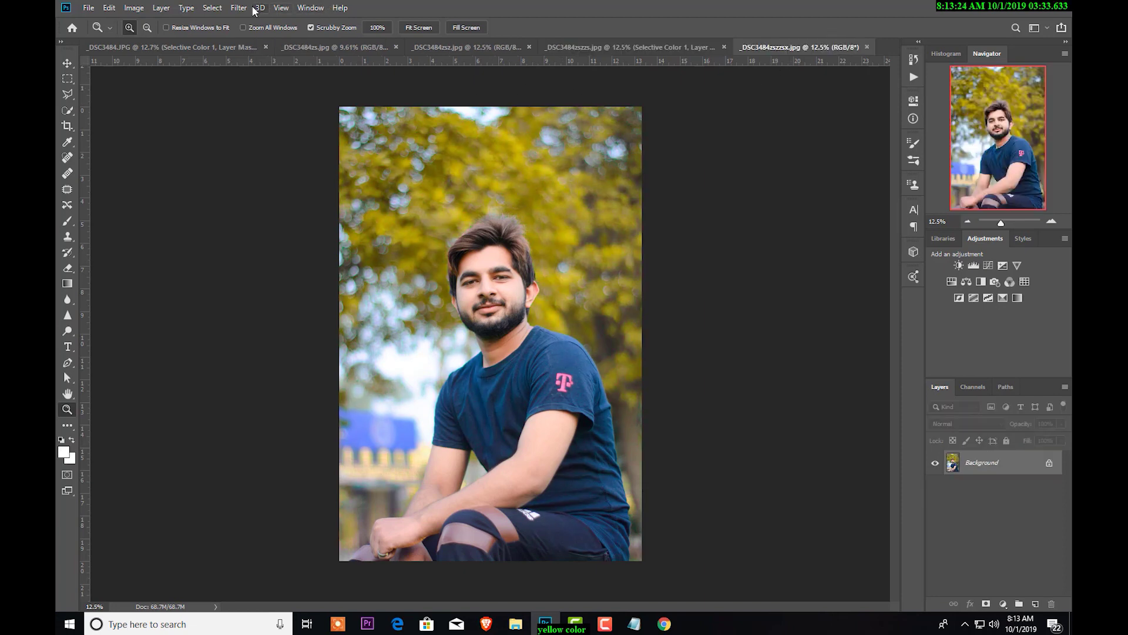
left_click(239, 7)
left_click(265, 81)
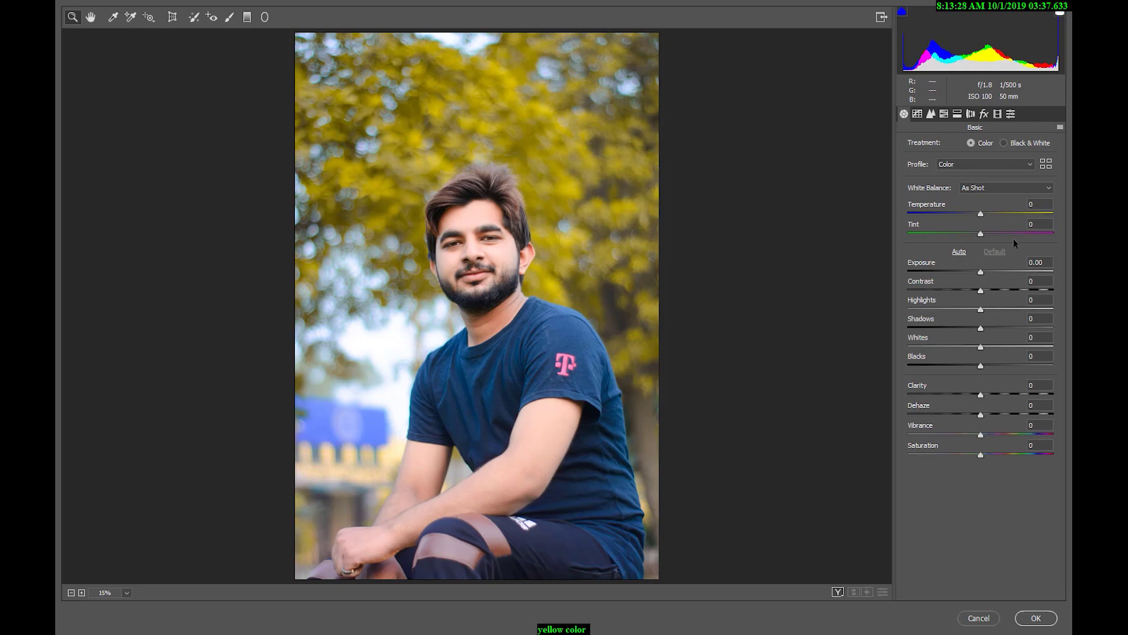
left_click(944, 113)
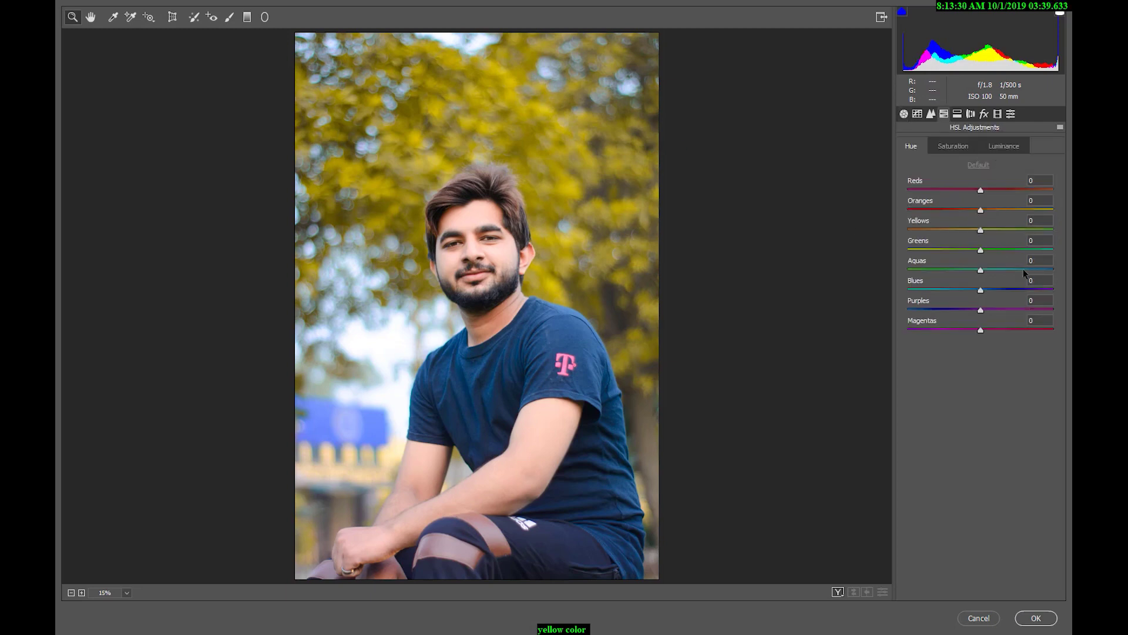
left_click(962, 150)
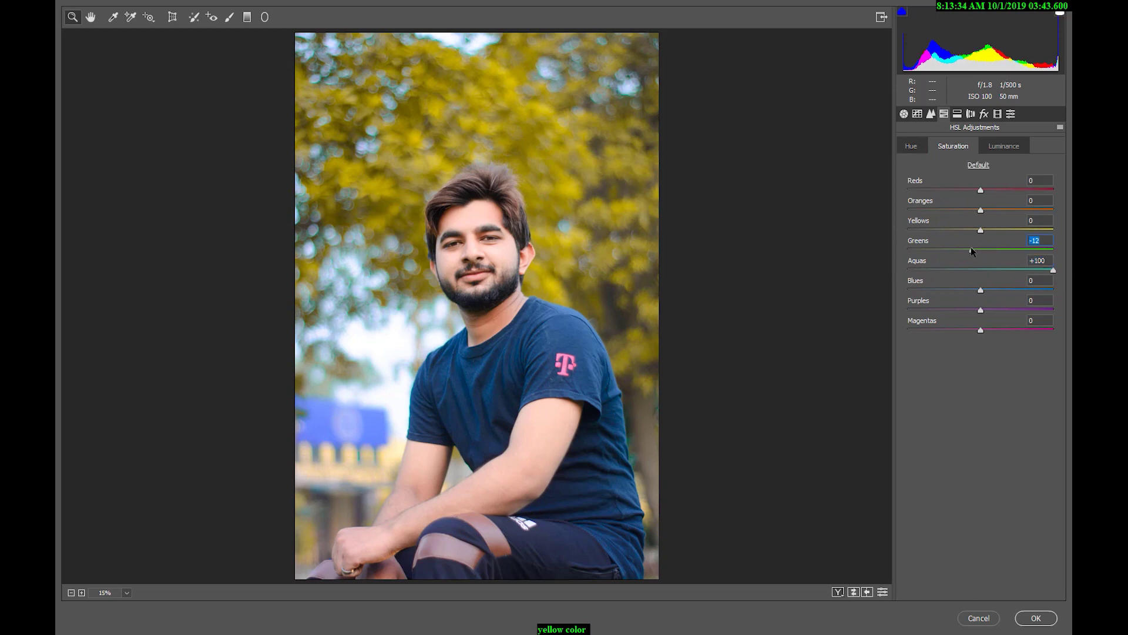
left_click_drag(965, 228, 1031, 231)
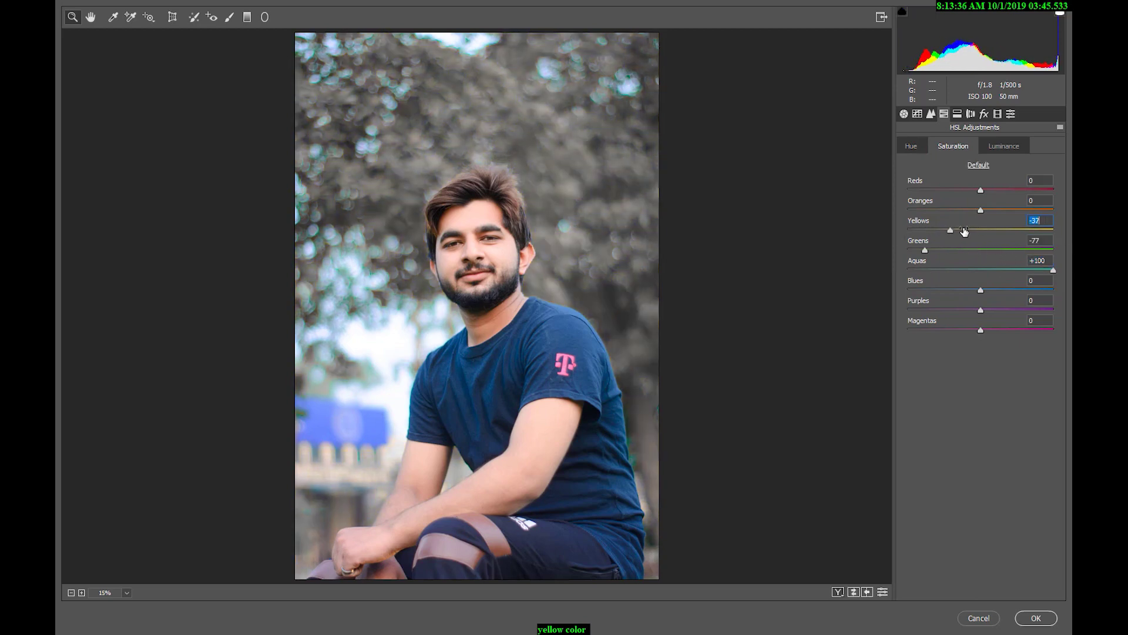
Set the Greens hue to +65 and the Aquas hue to +35
left_click(911, 146)
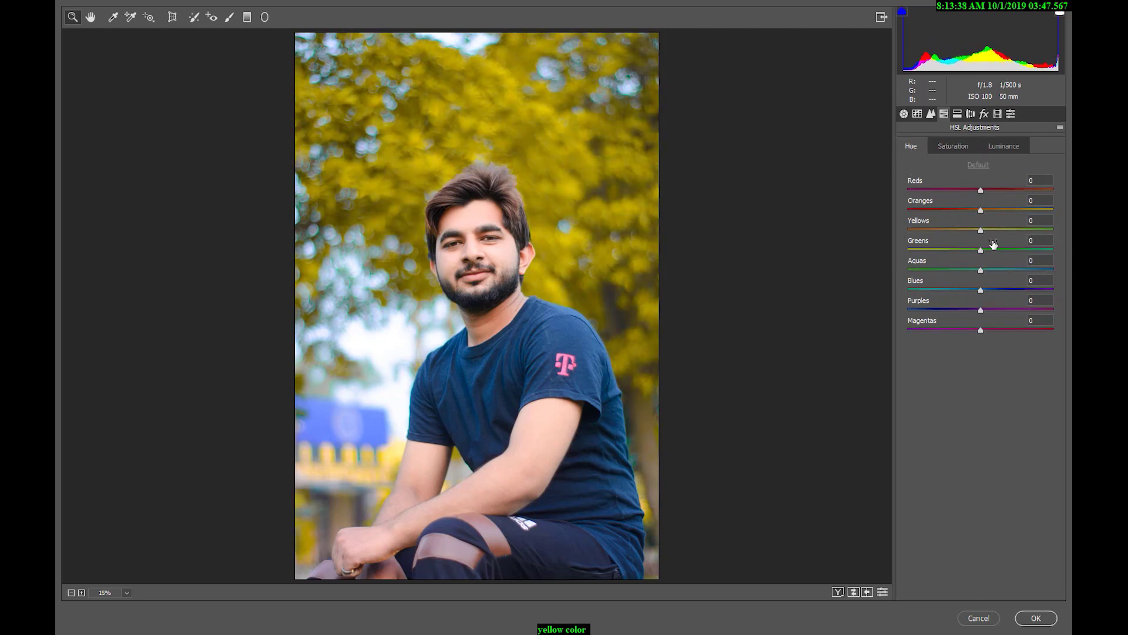
left_click_drag(978, 229, 981, 228)
mouse_move(980, 251)
left_mouse_down()
mouse_move(1053, 230)
mouse_move(979, 230)
left_mouse_up()
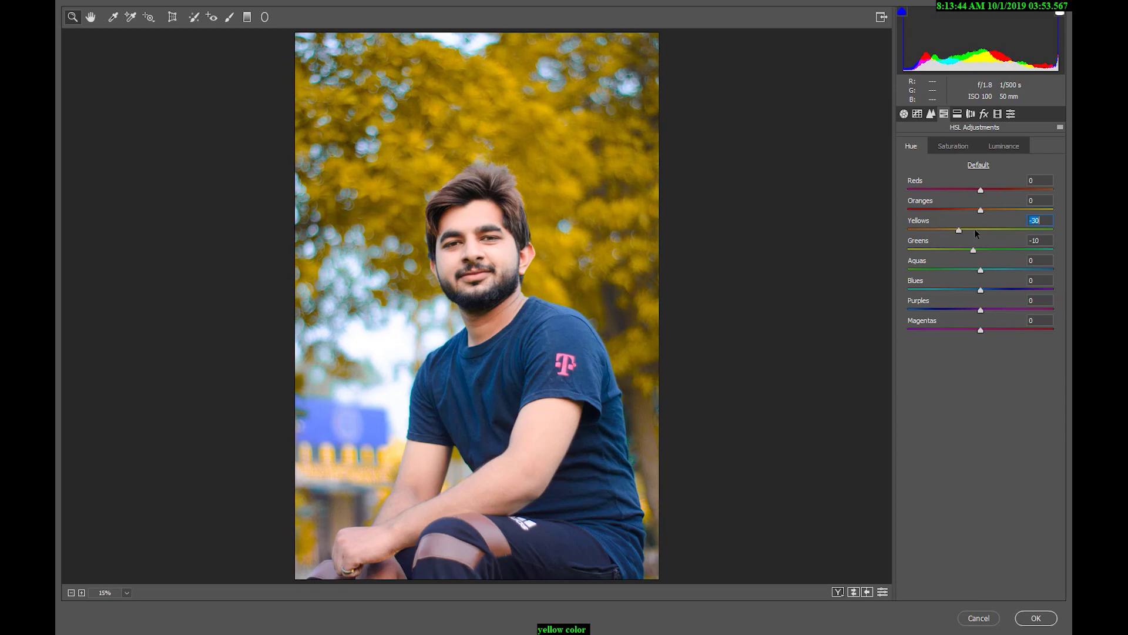
left_click(1027, 250)
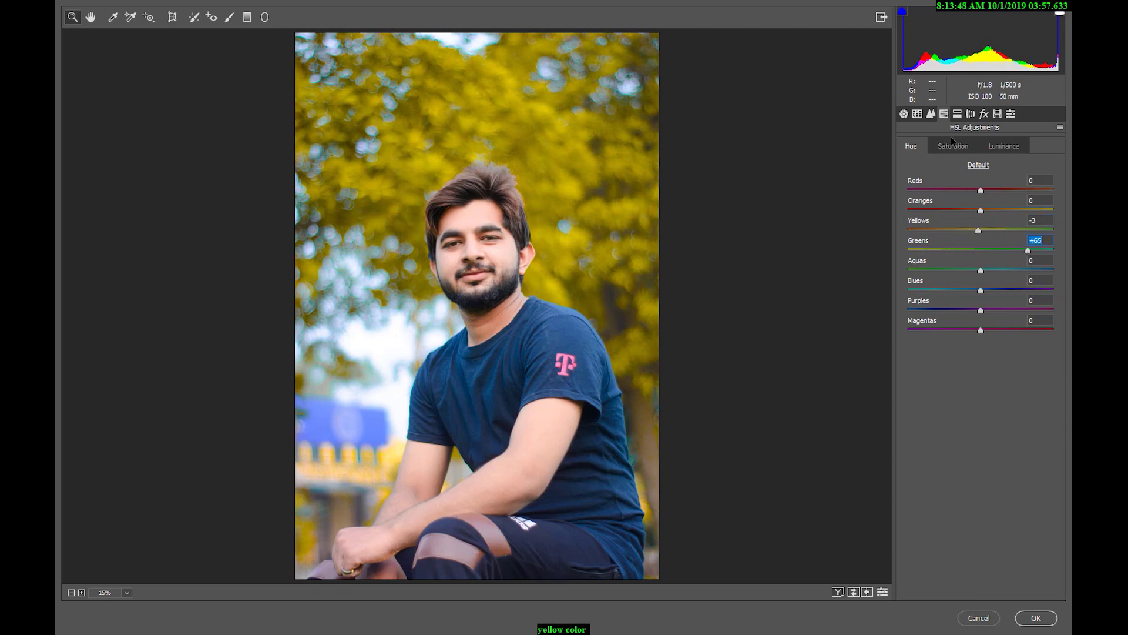
key("Tab")
type("35")
key("Return")
Shift Blues hue toward teal, adjust blue saturation, and tweak green and red primary hues
left_click_drag(968, 290, 925, 289)
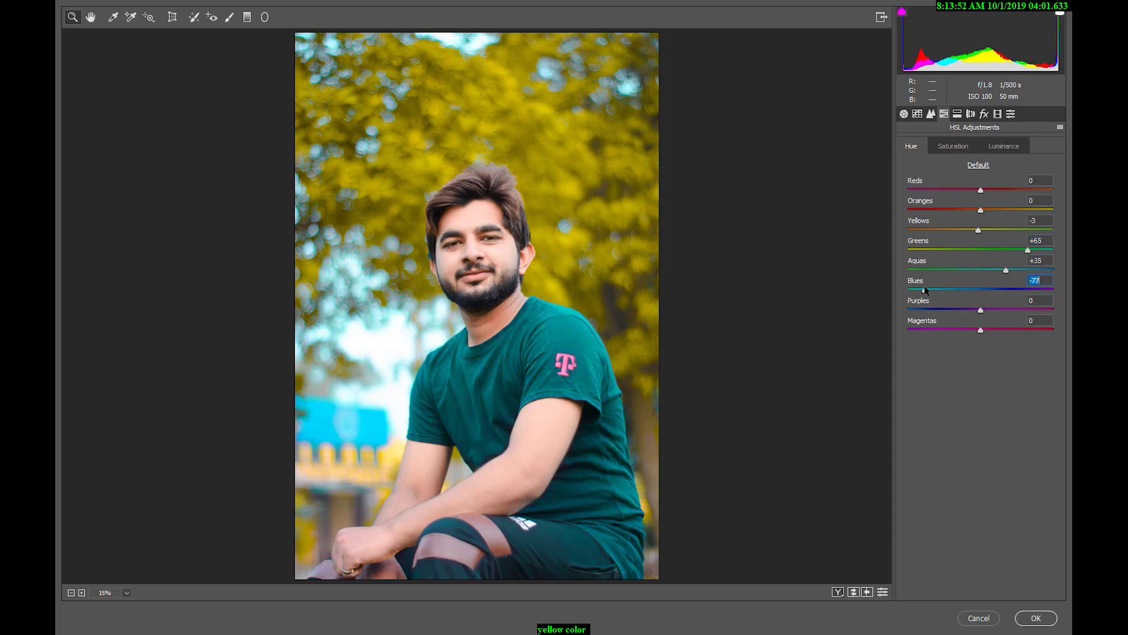
left_click(953, 145)
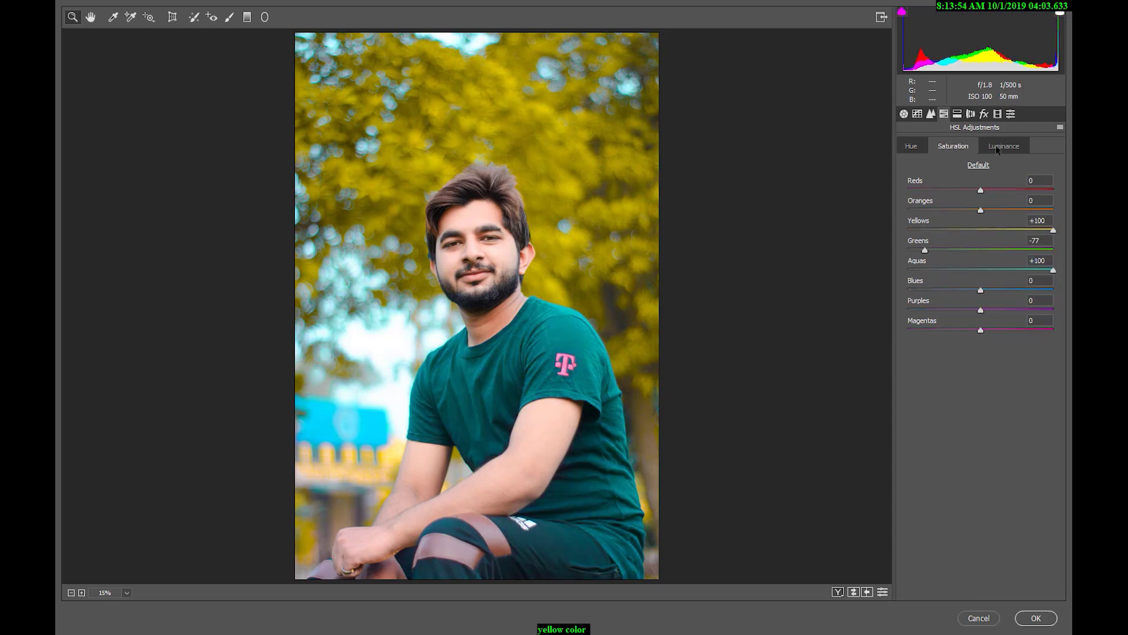
mouse_move(978, 291)
left_mouse_down()
mouse_move(936, 293)
mouse_move(1007, 292)
left_mouse_up()
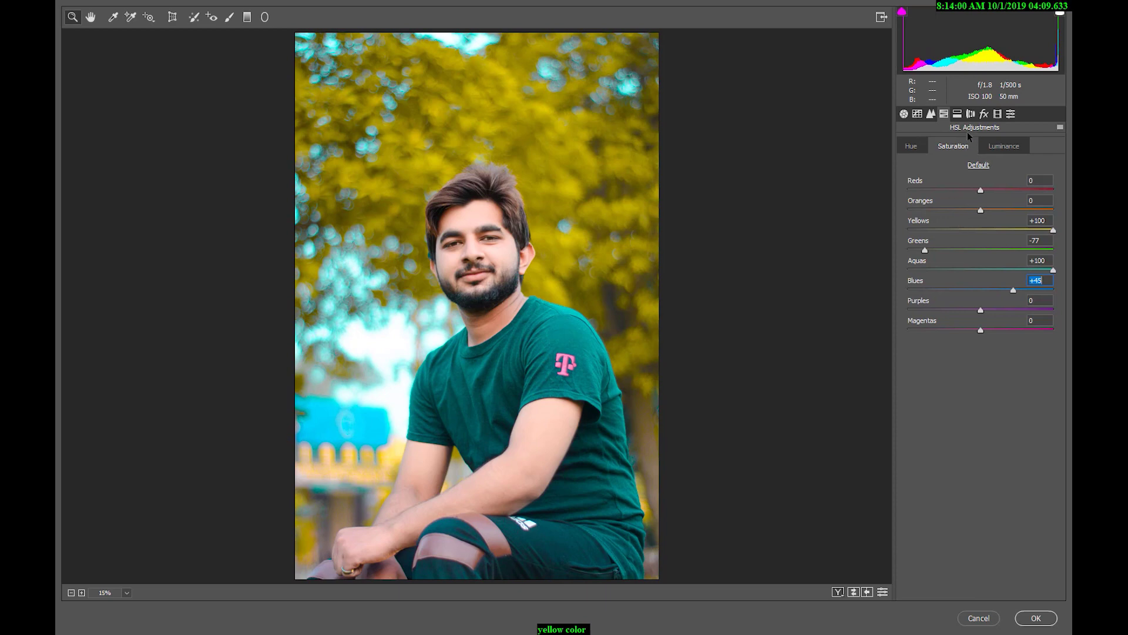
left_click(998, 114)
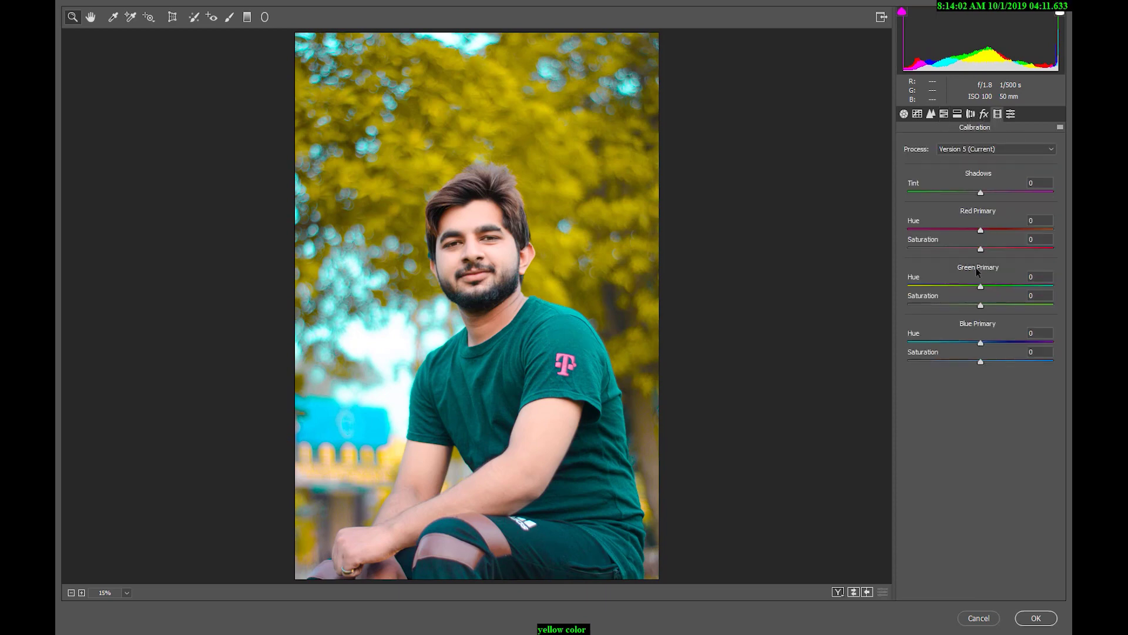
mouse_move(946, 286)
left_mouse_down()
mouse_move(908, 287)
mouse_move(1039, 287)
mouse_move(912, 305)
mouse_move(988, 304)
left_mouse_up()
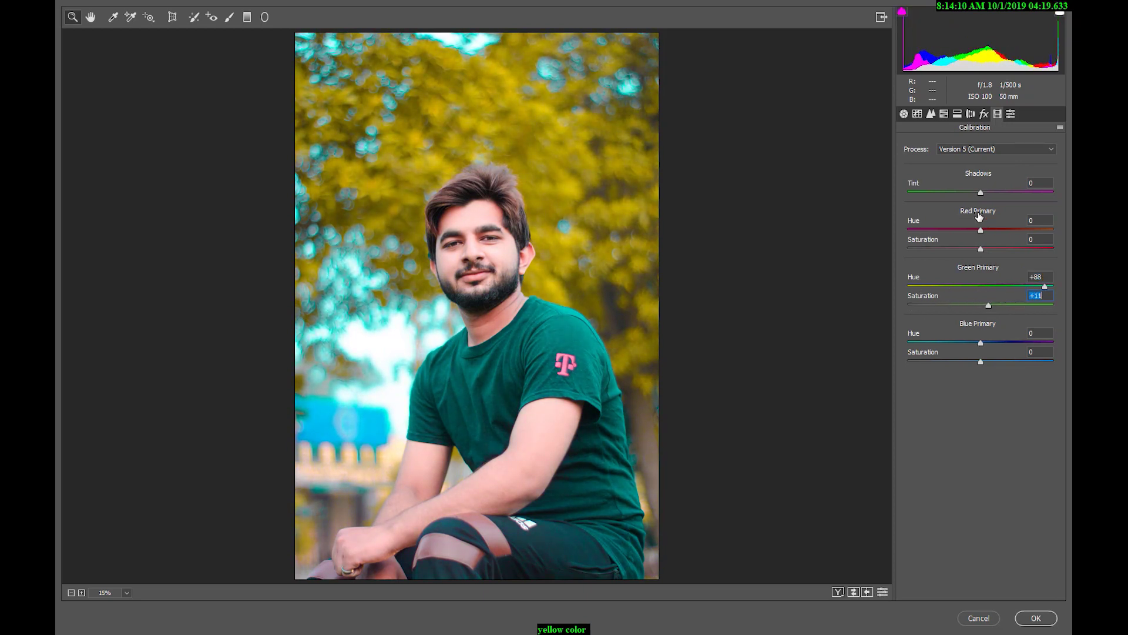
left_click_drag(983, 229, 972, 230)
Settle the Yellows hue at +3 for golden foliage and apply the Camera Raw edits
left_click(957, 115)
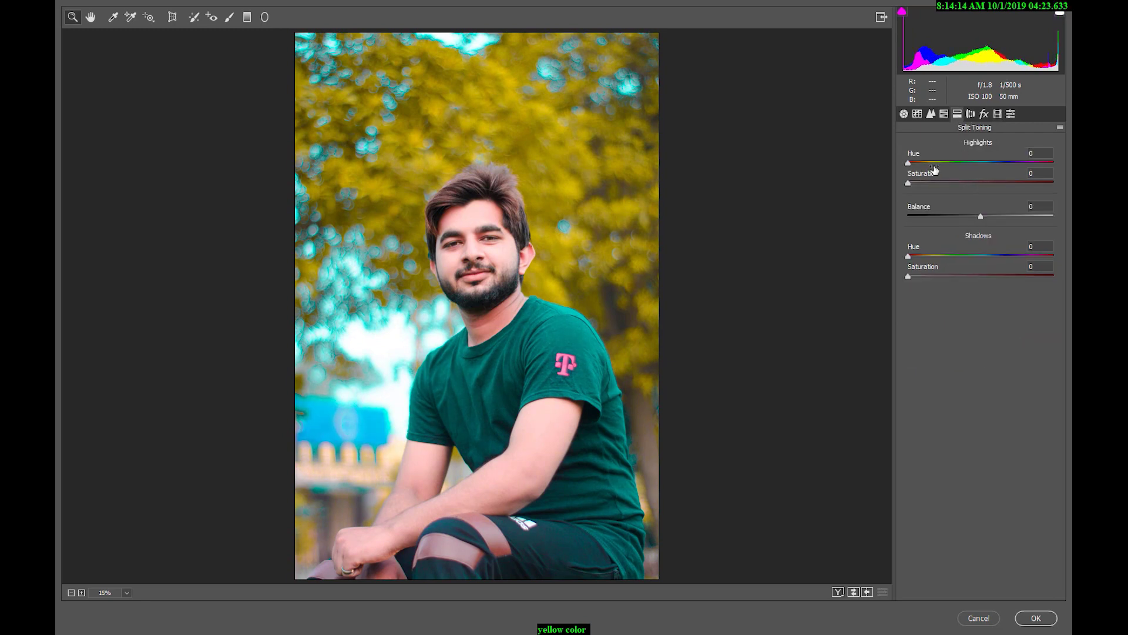
left_click(944, 114)
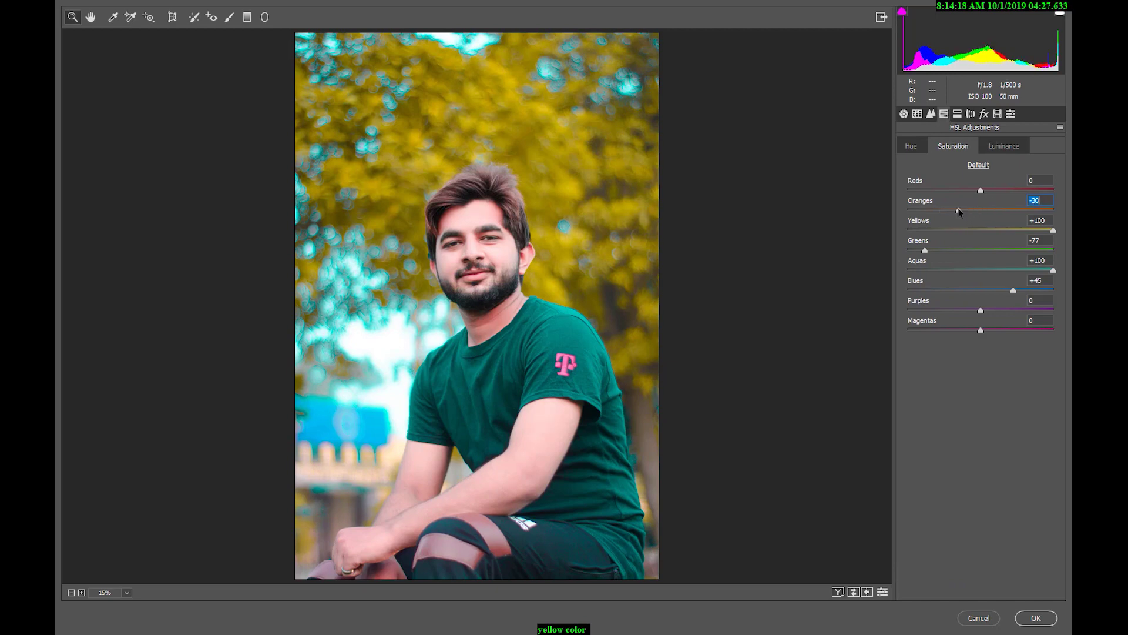
left_click(921, 150)
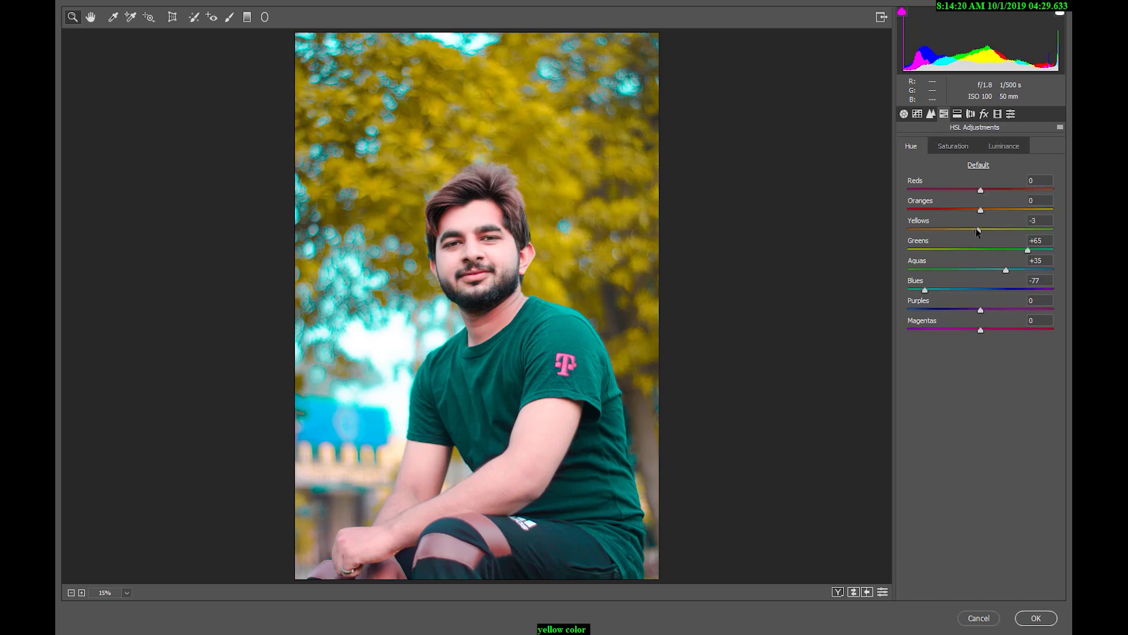
left_click_drag(977, 230, 1066, 228)
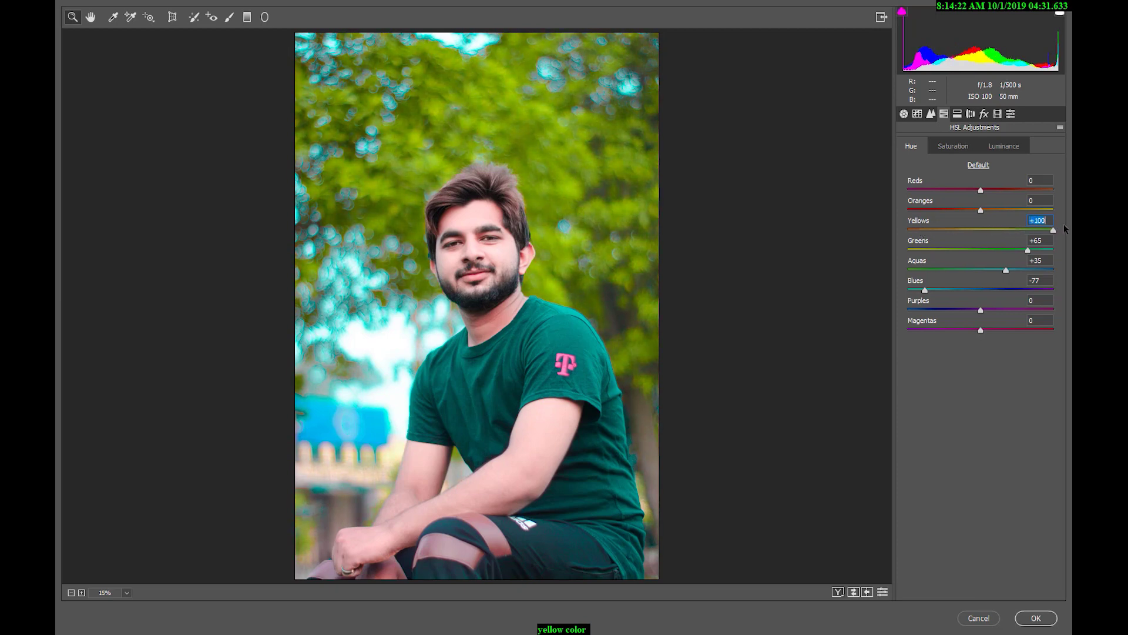
left_click_drag(1049, 229, 984, 229)
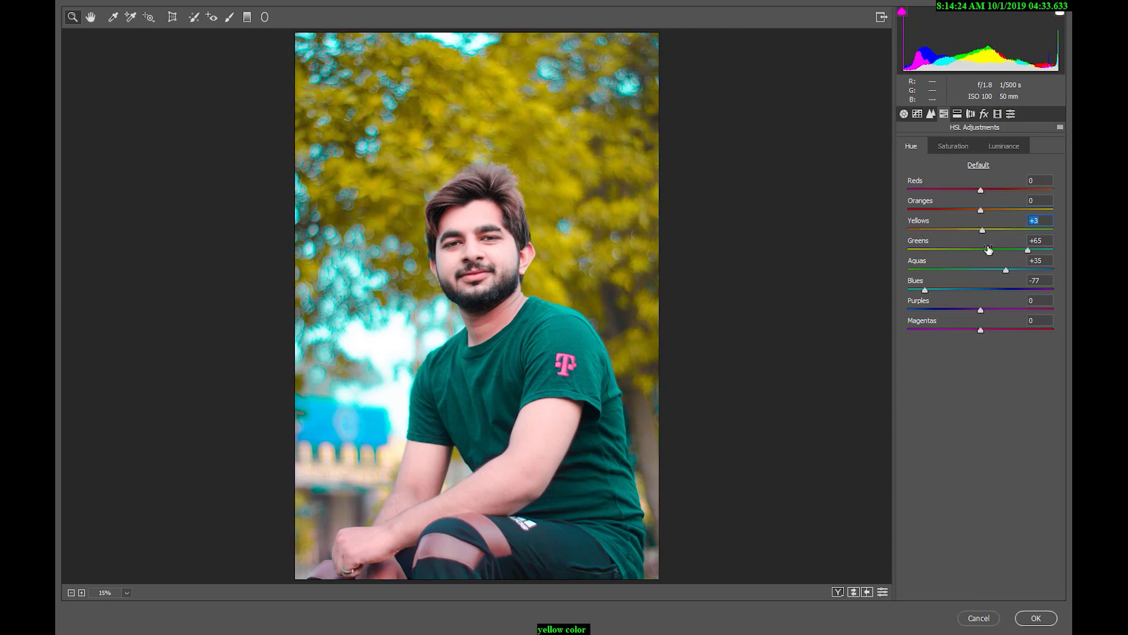
left_click(1034, 621)
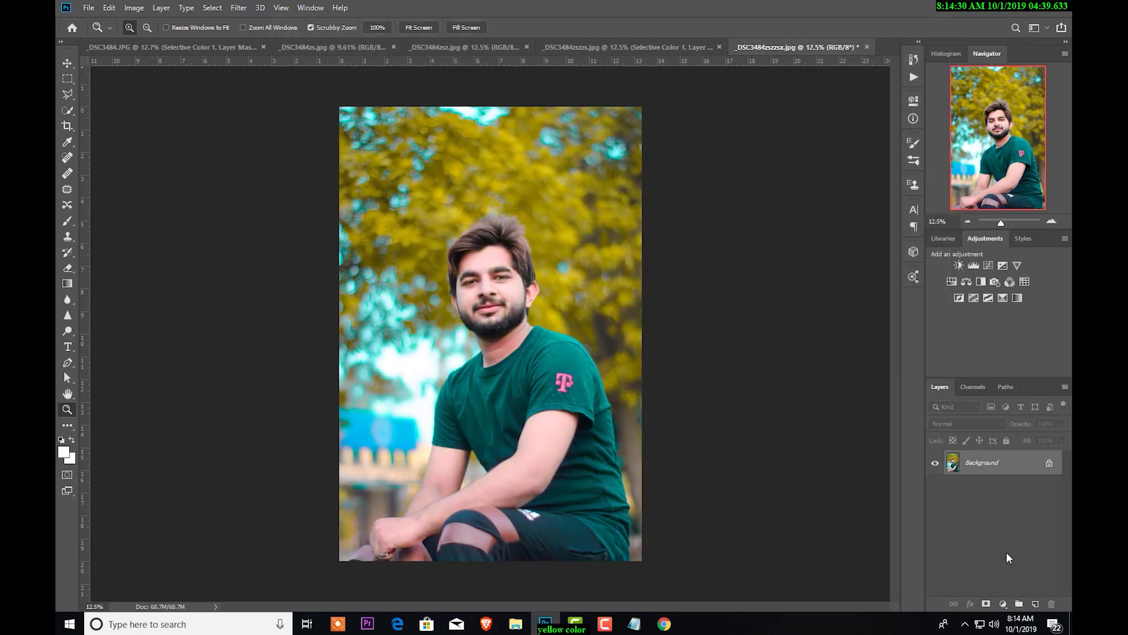
Add a Color Lookup adjustment using the 2Strip.look table and check the face up close
left_click(1017, 297)
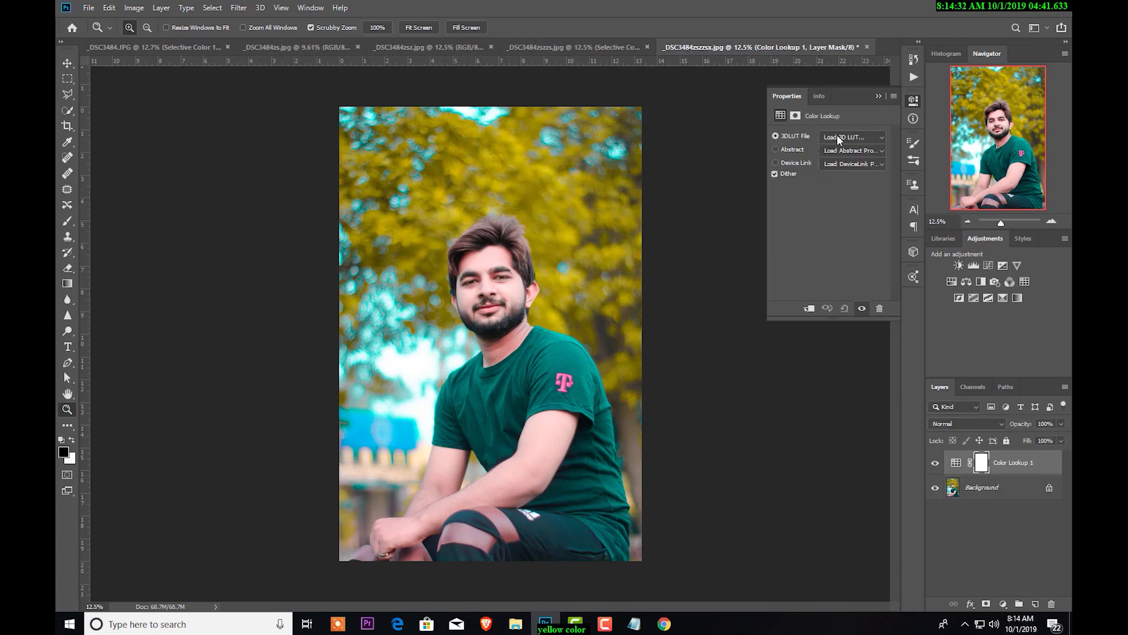
left_click(842, 138)
left_click(846, 41)
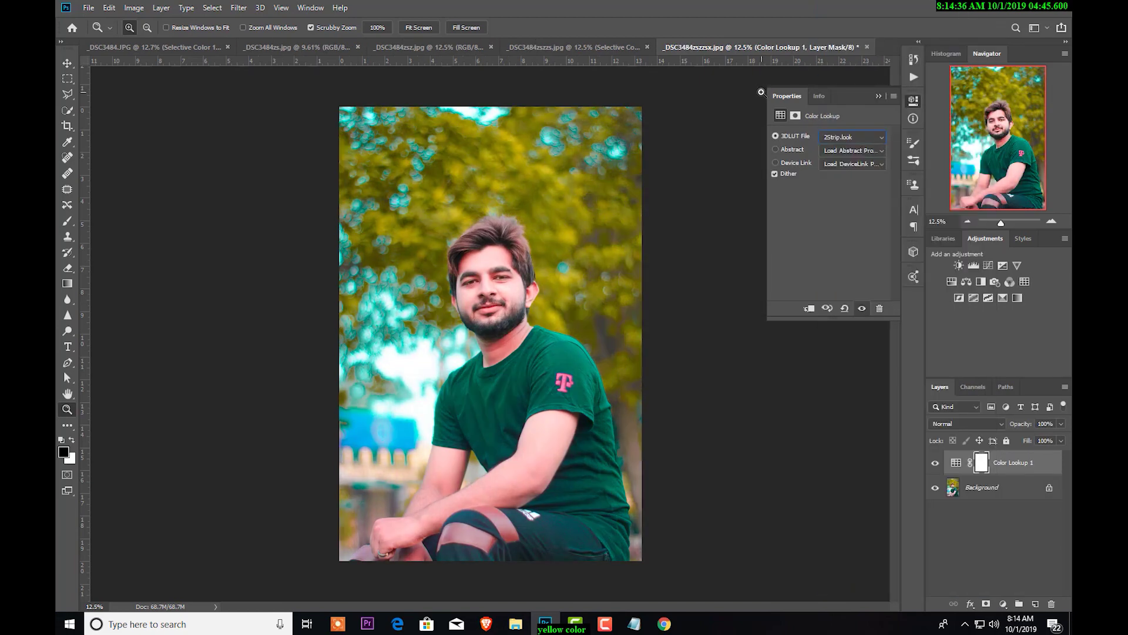
left_click(878, 96)
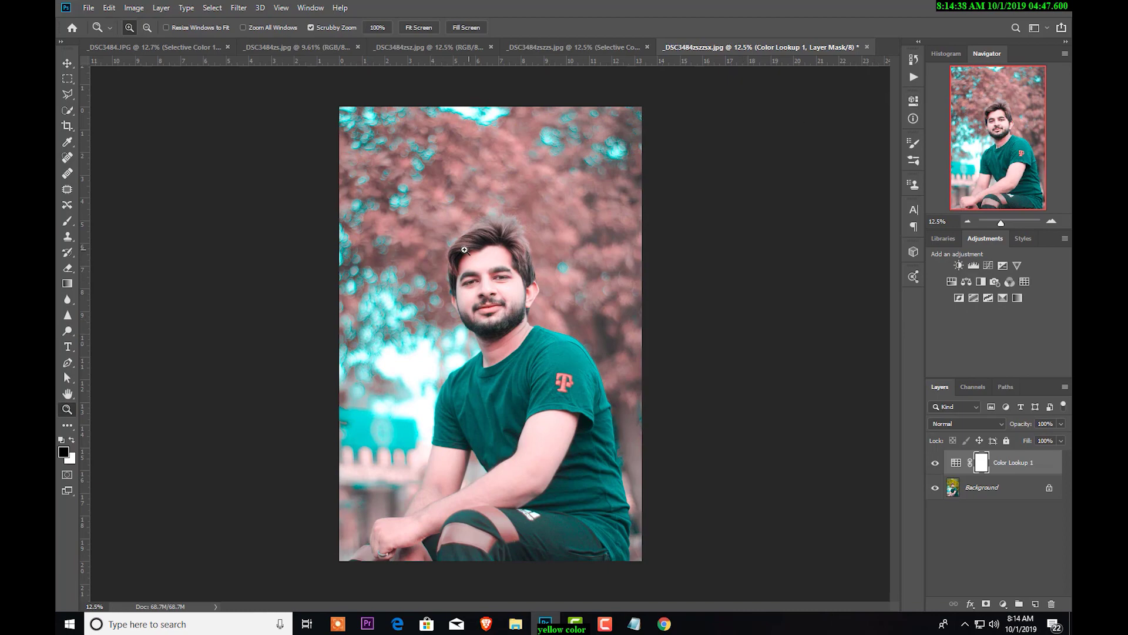
left_click_drag(465, 249, 469, 249)
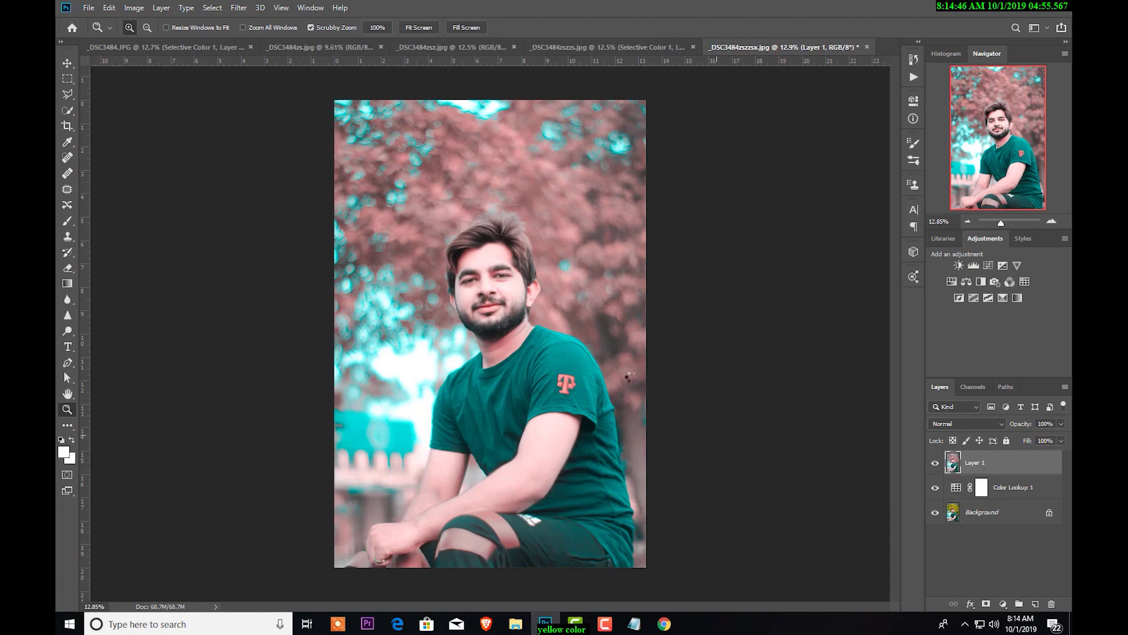
Boost Layer 1's Camera Raw HSL saturation: Reds +66, Oranges +38, Yellows +30, Greens +19, Aquas +11
key("ctrl+shift+a")
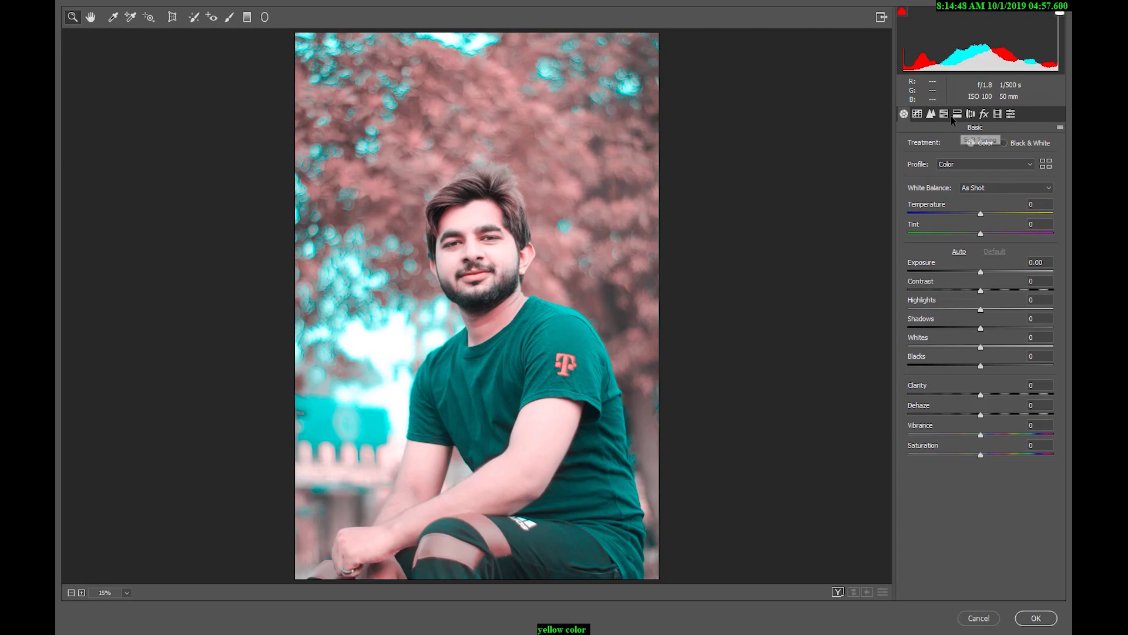
left_click(944, 114)
left_click(950, 146)
mouse_move(981, 189)
left_mouse_down()
mouse_move(1030, 189)
mouse_move(1022, 209)
left_mouse_up()
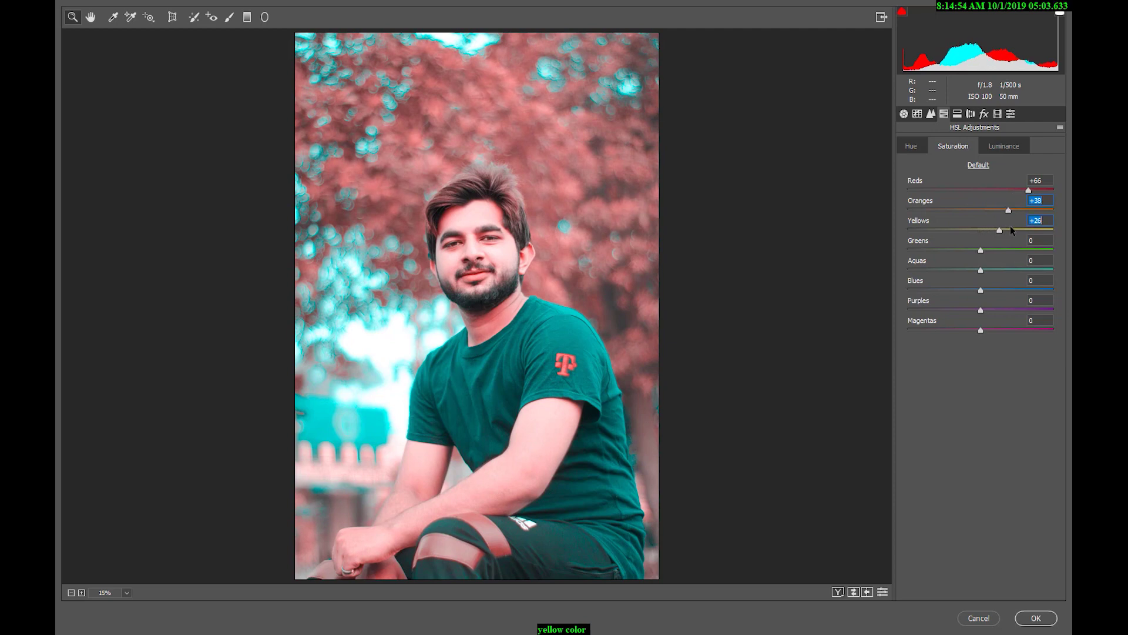
left_click_drag(991, 268, 988, 264)
key("Return")
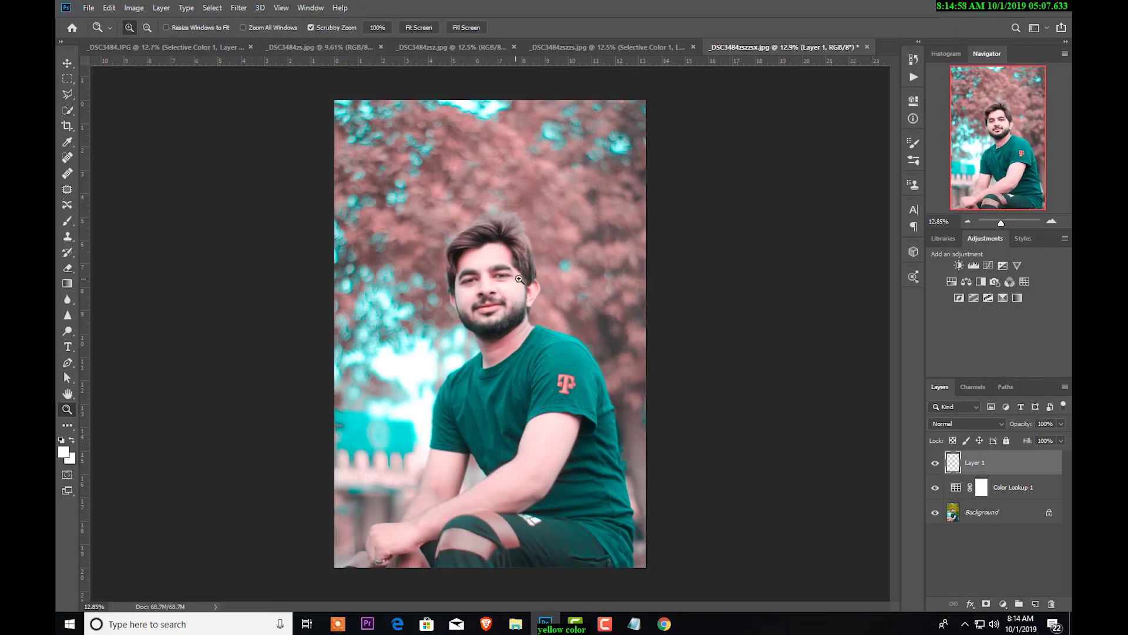
Switch to the Eraser and set its brush to 300 px
scroll(509, 278, "up", 1)
scroll(508, 274, "up", 1)
scroll(509, 265, "up", 2)
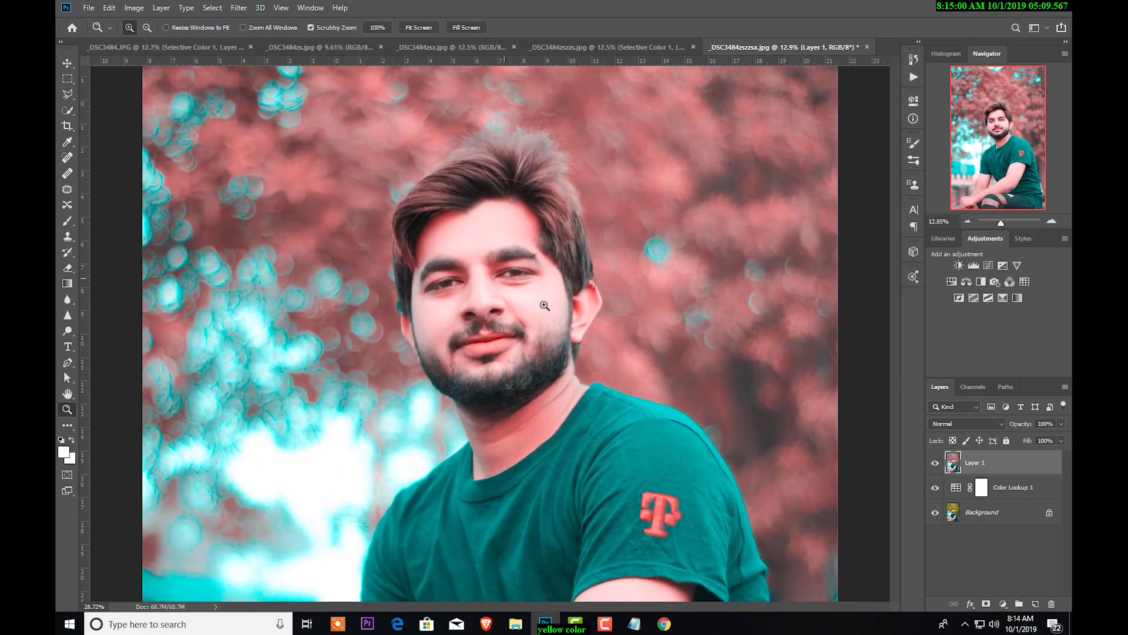
key("e")
key("bracketright")
key("bracketright")
key("bracketright")
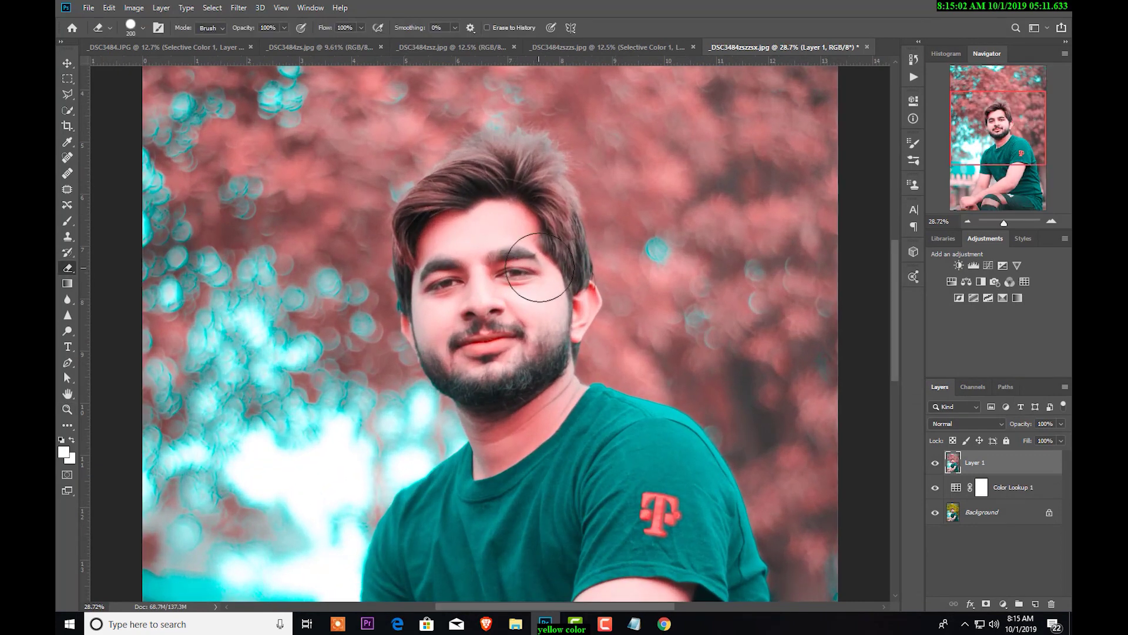
key("bracketright")
key("bracketright")
key("bracketright")
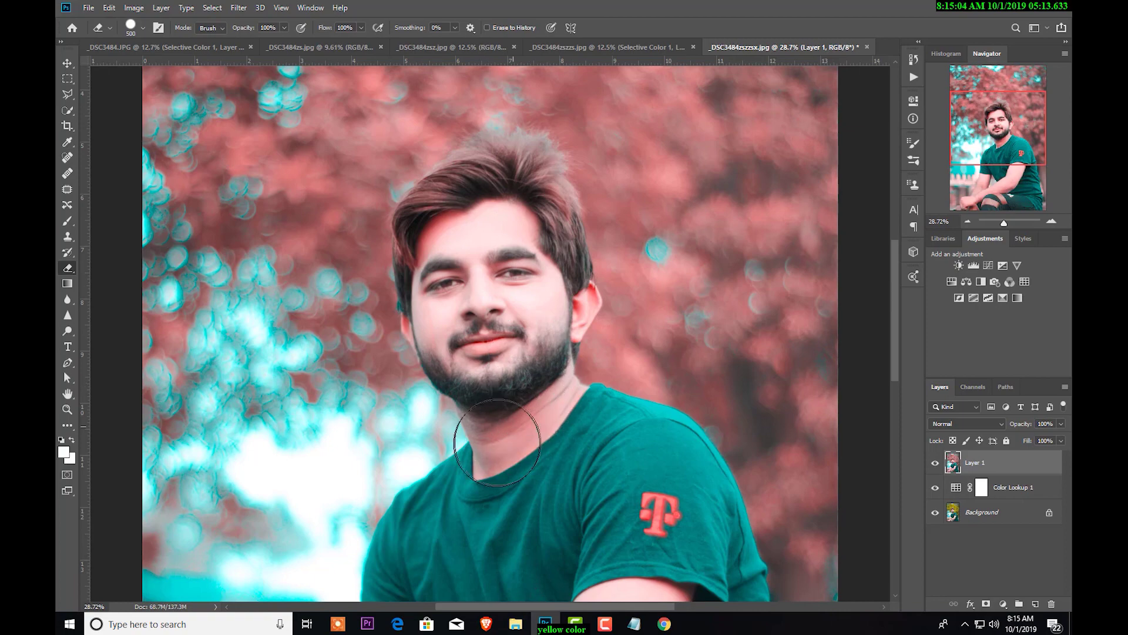
scroll(540, 429, "down", 5)
scroll(564, 464, "down", 1)
scroll(560, 467, "down", 3)
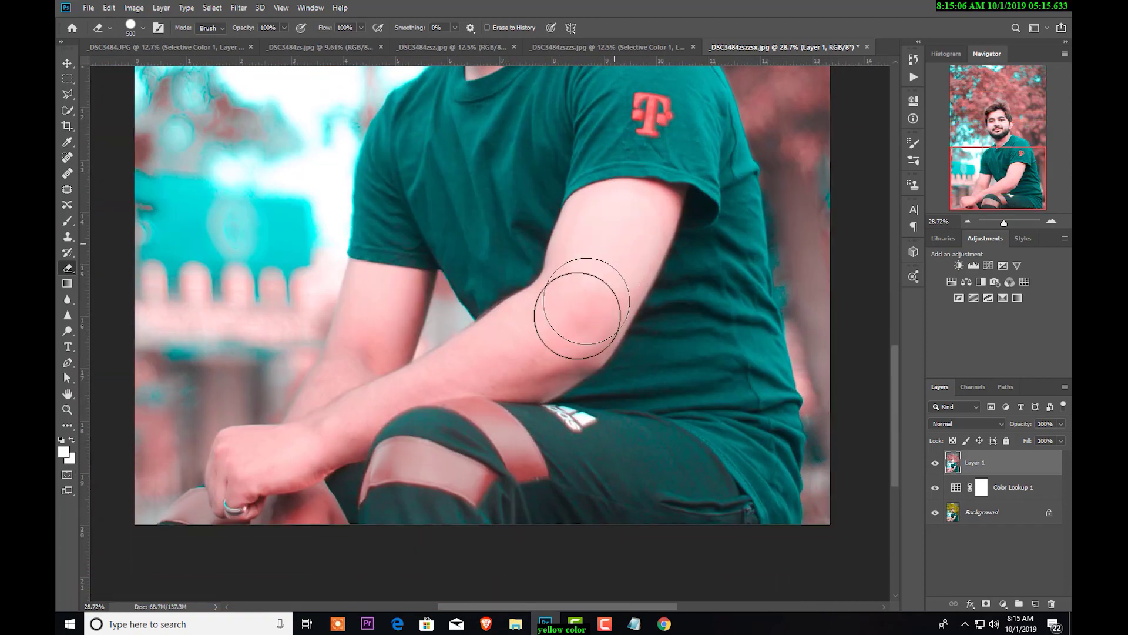
key("bracketleft")
key("bracketleft")
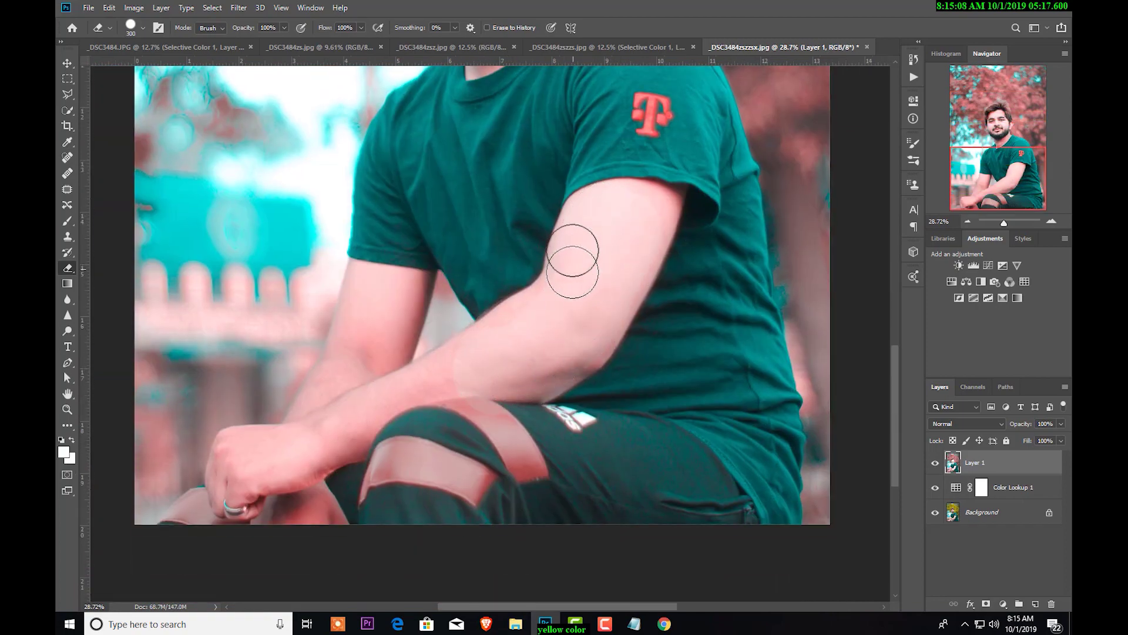
Erase the pink cast from both upper arms, the elbow and the face on Layer 1
mouse_move(626, 291)
left_mouse_down()
mouse_move(564, 289)
mouse_move(378, 435)
mouse_move(523, 458)
left_mouse_up()
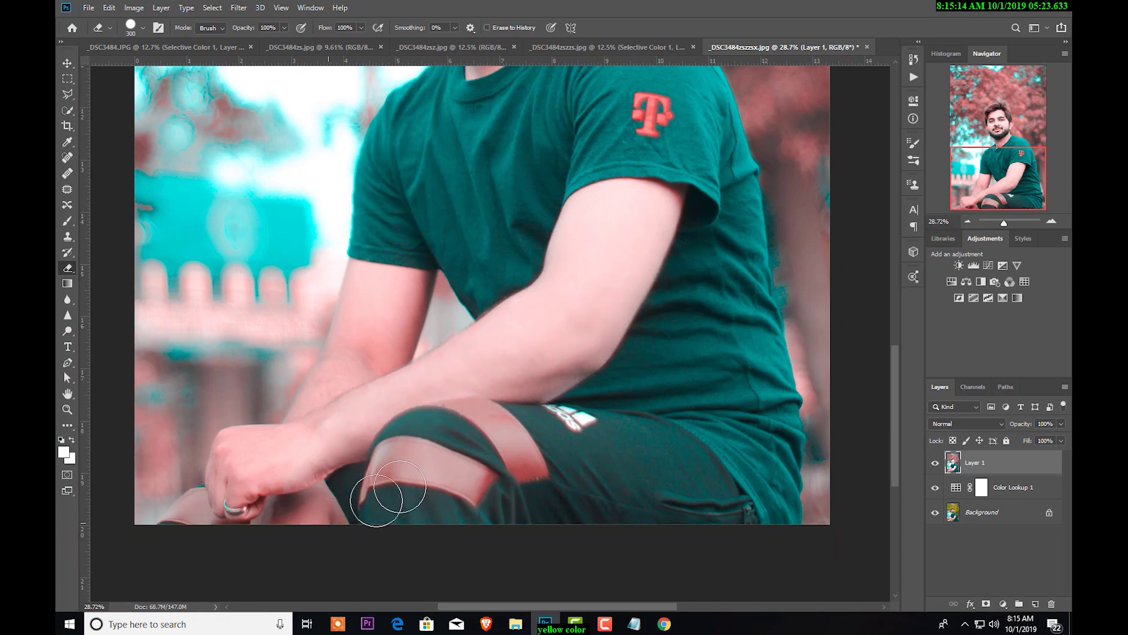
key("bracketleft")
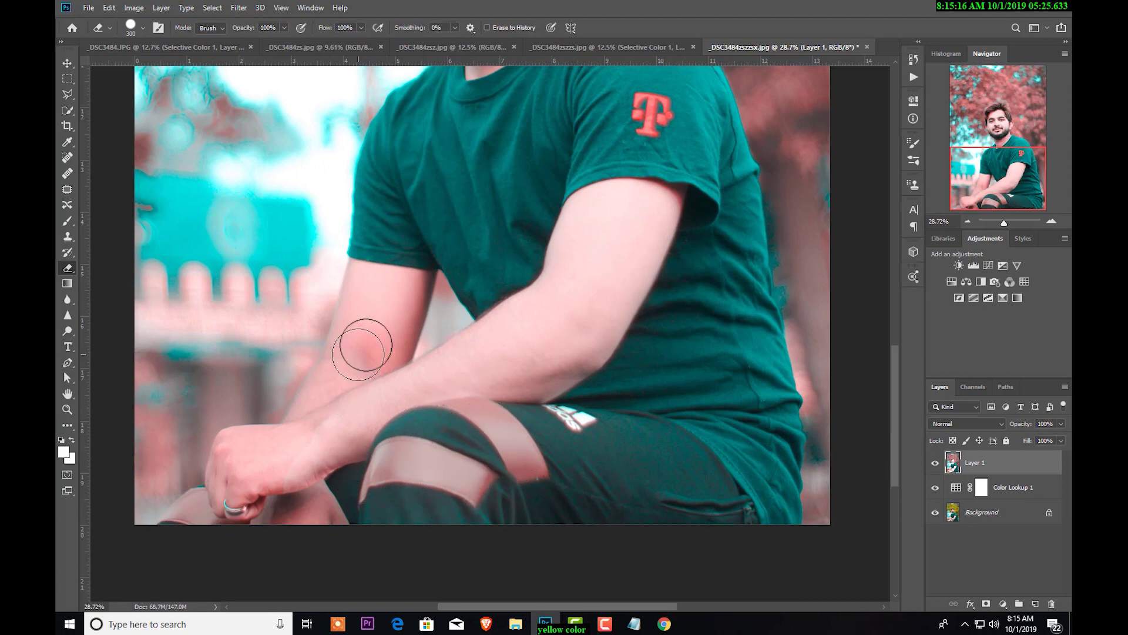
mouse_move(403, 300)
left_mouse_down()
mouse_move(389, 369)
mouse_move(339, 372)
mouse_move(254, 454)
mouse_move(293, 458)
left_mouse_up()
key("bracketright")
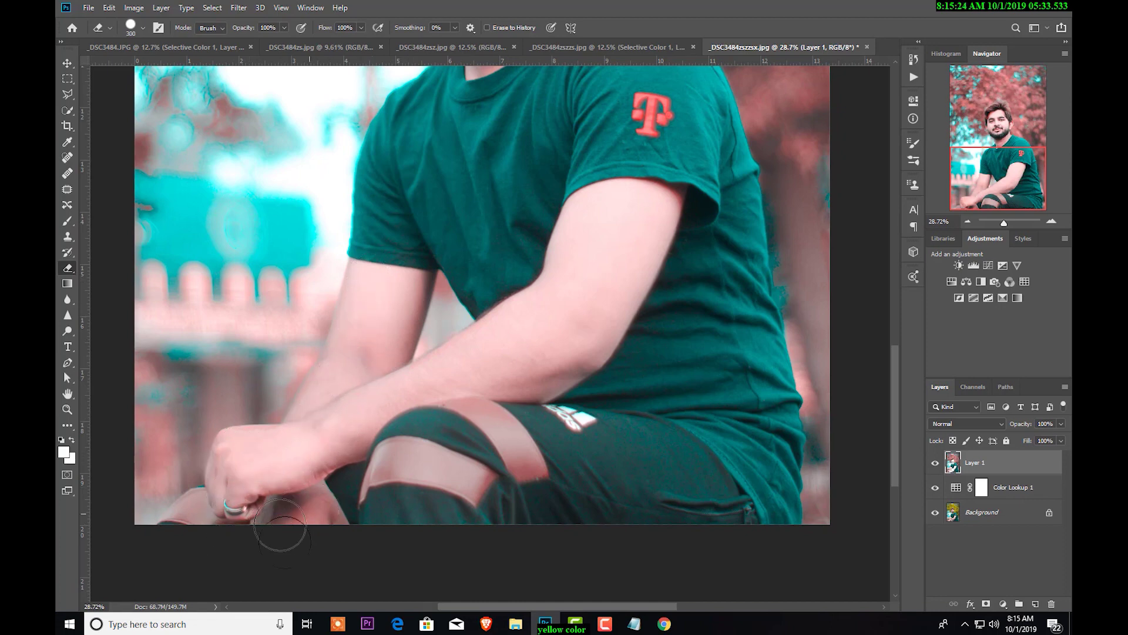
key("ctrl+0")
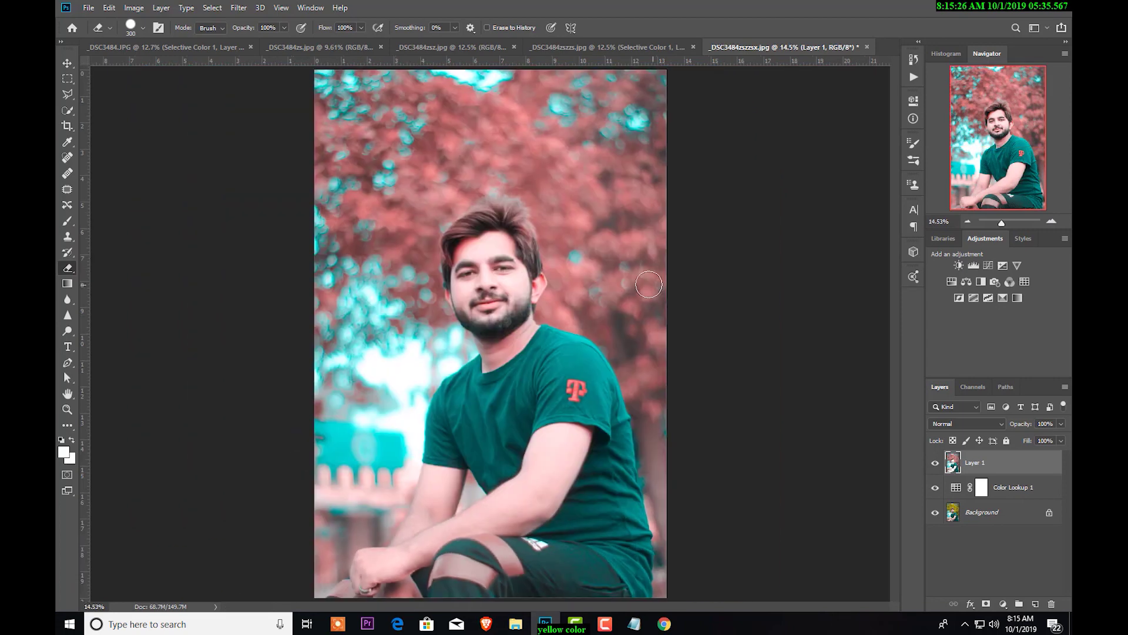
left_click_drag(466, 257, 493, 278)
key("z")
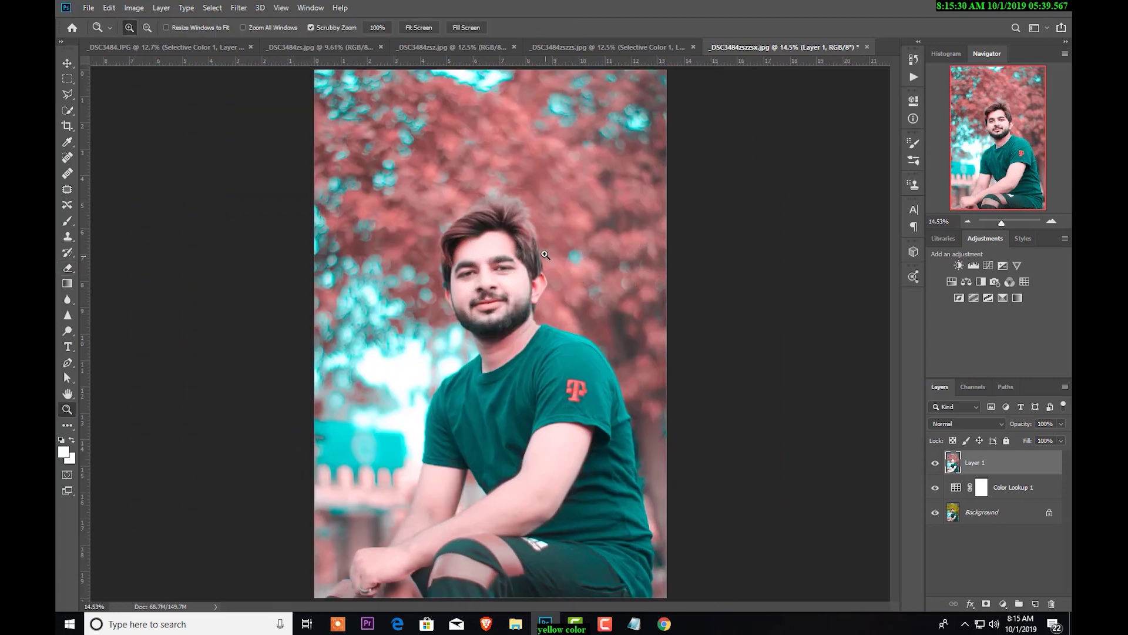
mouse_move(579, 262)
left_mouse_down()
mouse_move(594, 261)
mouse_move(496, 259)
left_mouse_up()
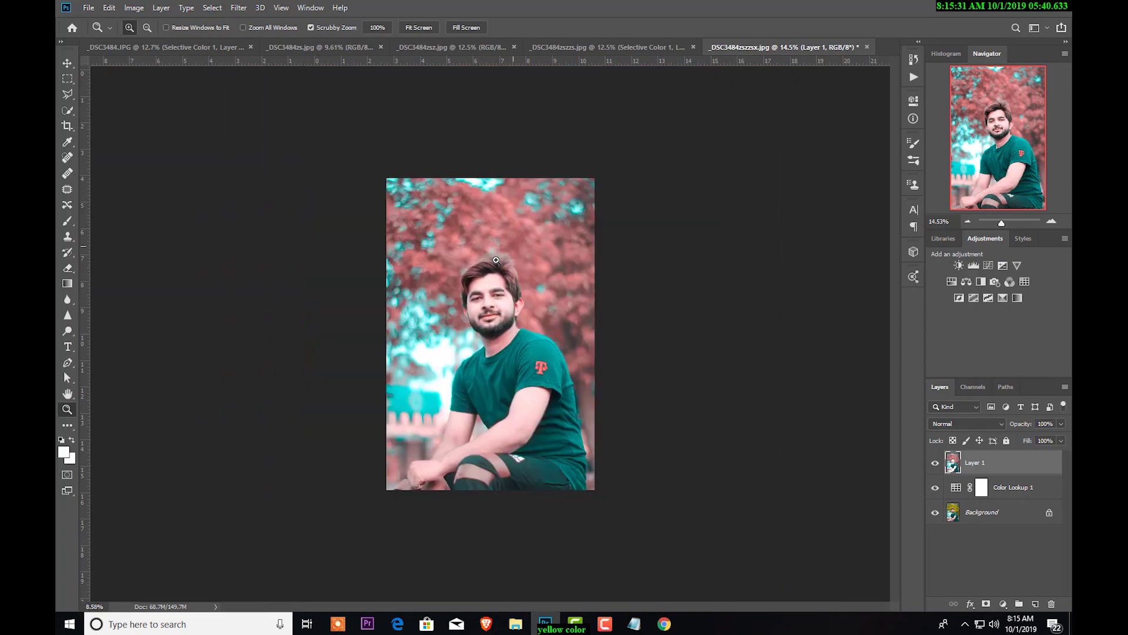
left_click(626, 45)
left_click(482, 47)
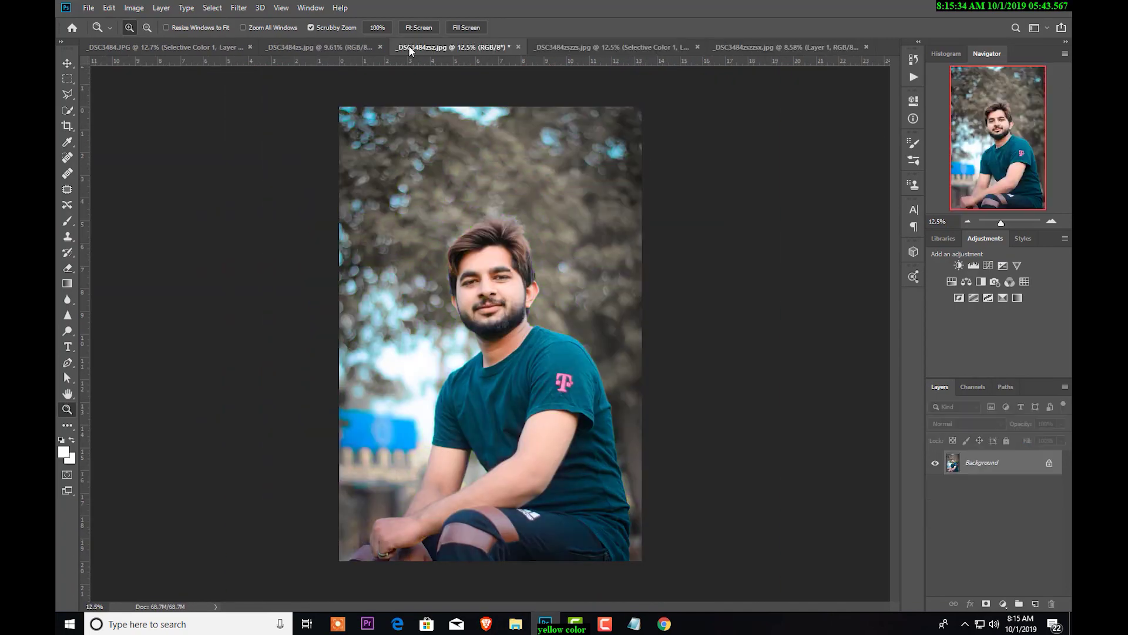
left_click(372, 46)
left_click(216, 45)
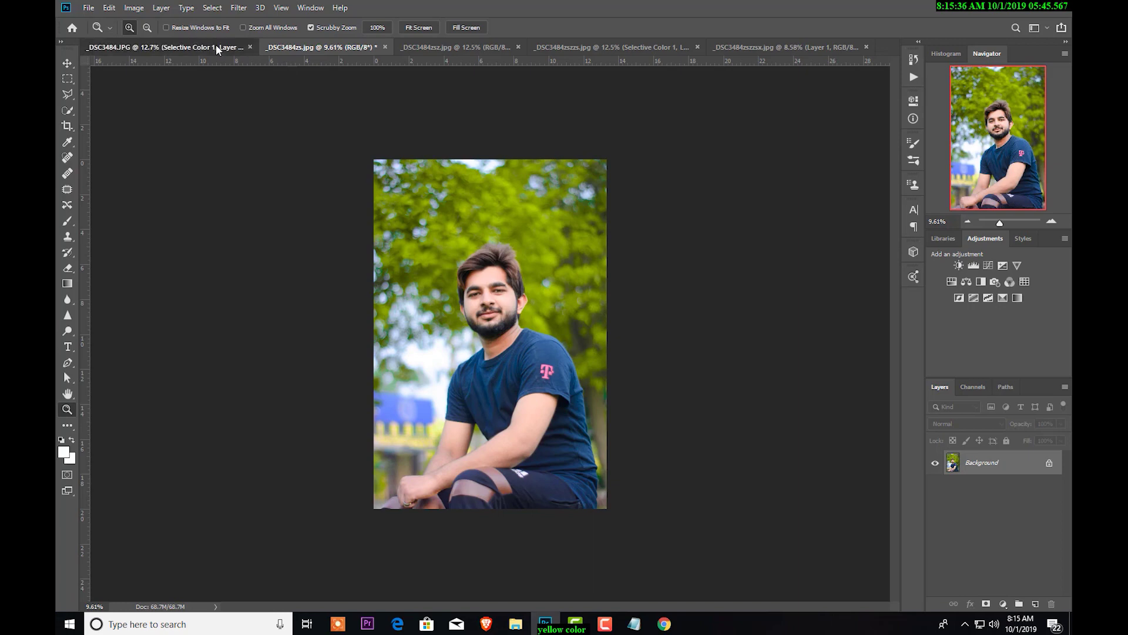
left_click(298, 47)
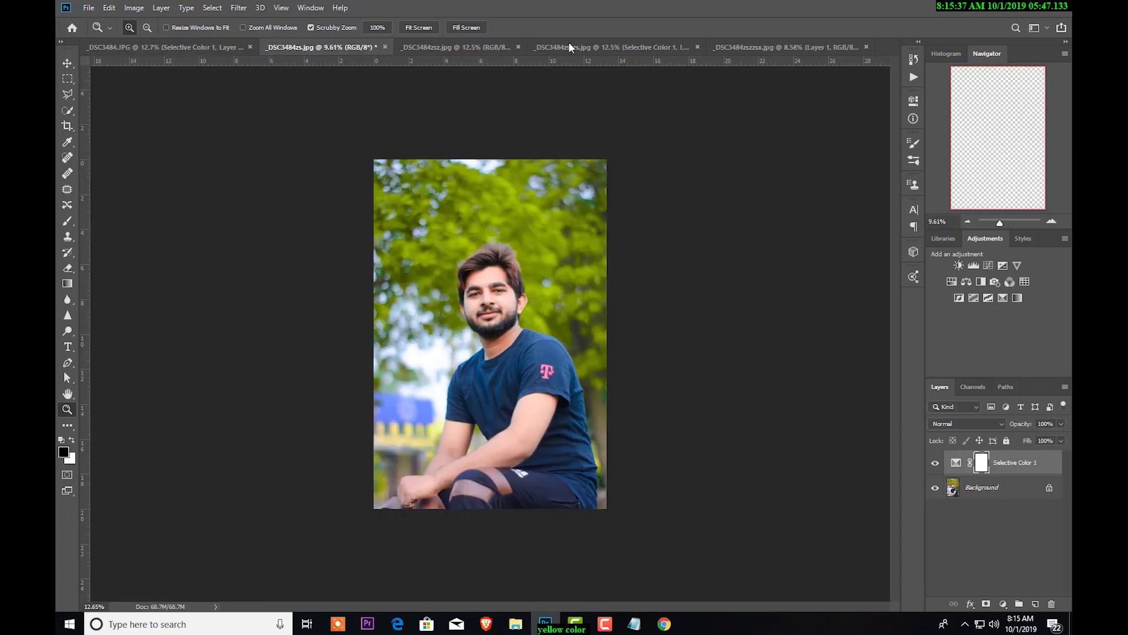
left_click(640, 46)
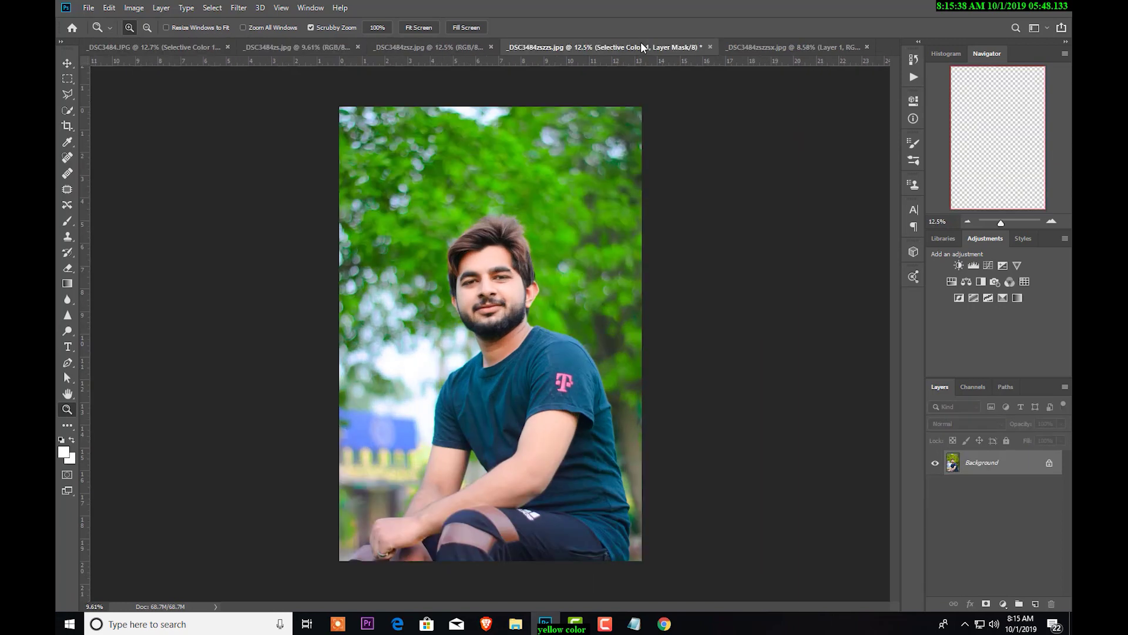
left_click(326, 45)
left_click(429, 46)
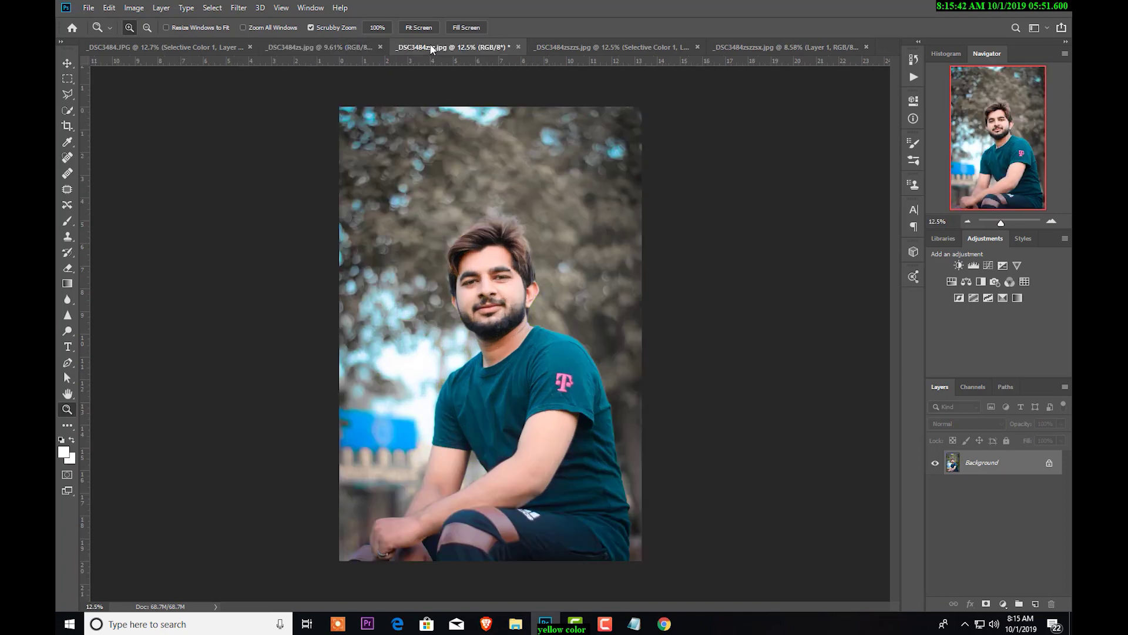
left_click(764, 45)
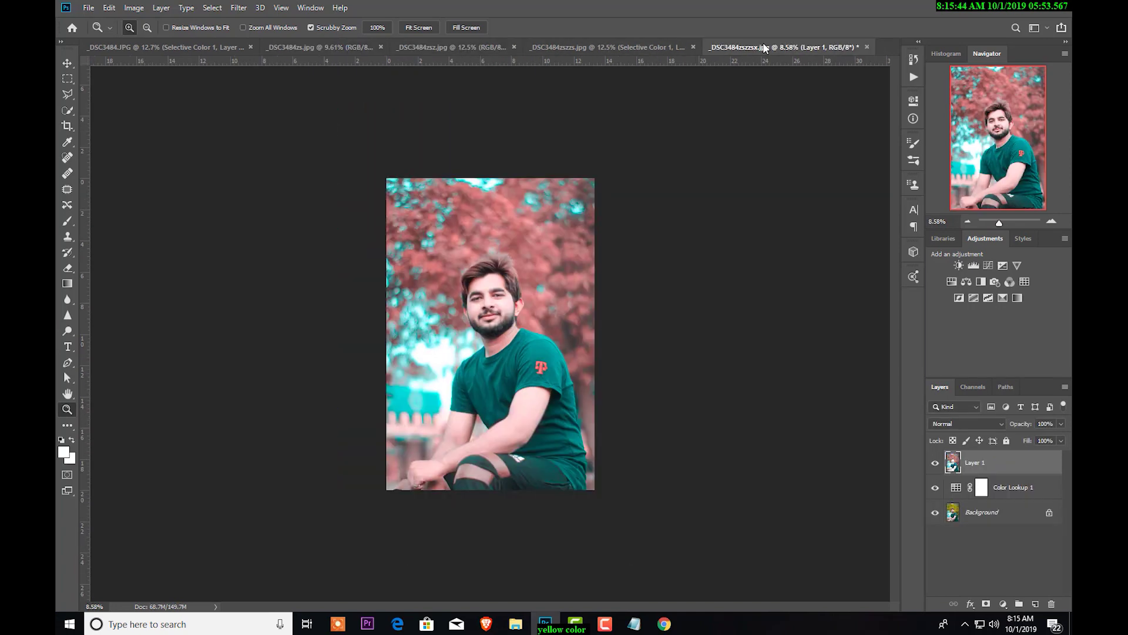